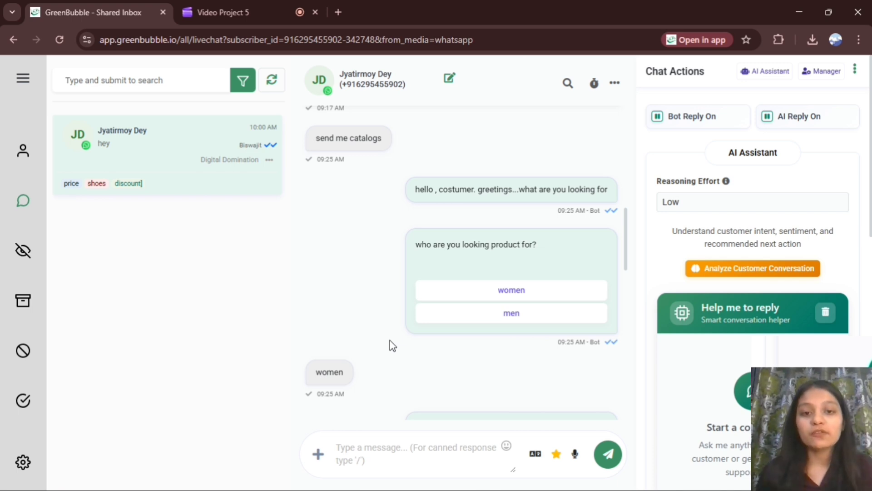
{"action": "scroll", "coordinate": [393, 339], "scroll_direction": "down", "scroll_amount": 4}
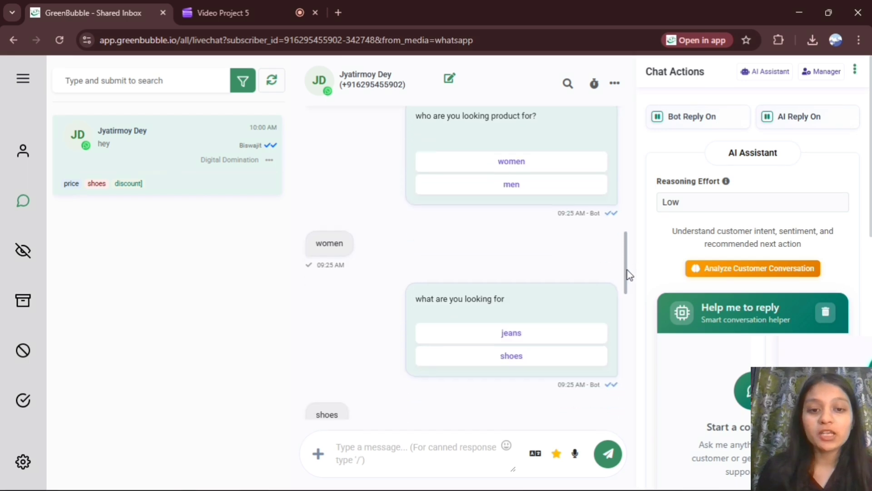
{"action": "scroll", "coordinate": [629, 278], "scroll_direction": "up", "scroll_amount": 1}
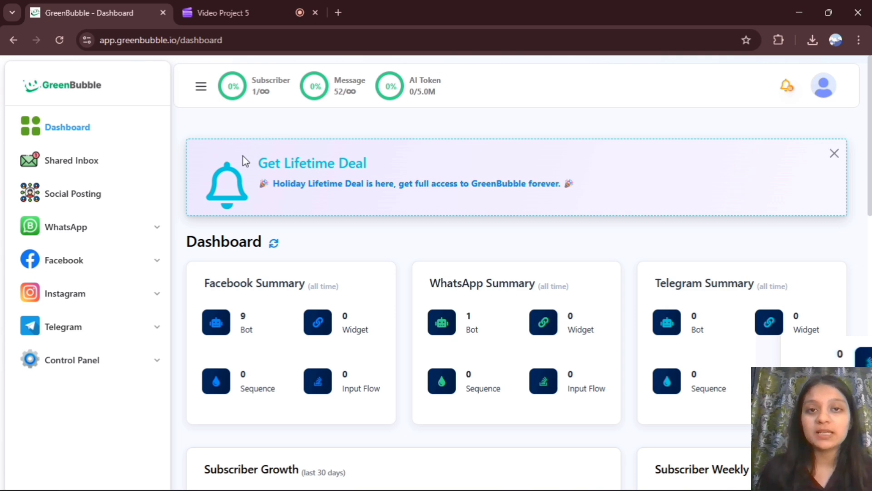
- Open the product list of the Digital Domination catalog in the WhatsApp eCommerce catalog manager
{"action": "left_click", "coordinate": [113, 228]}
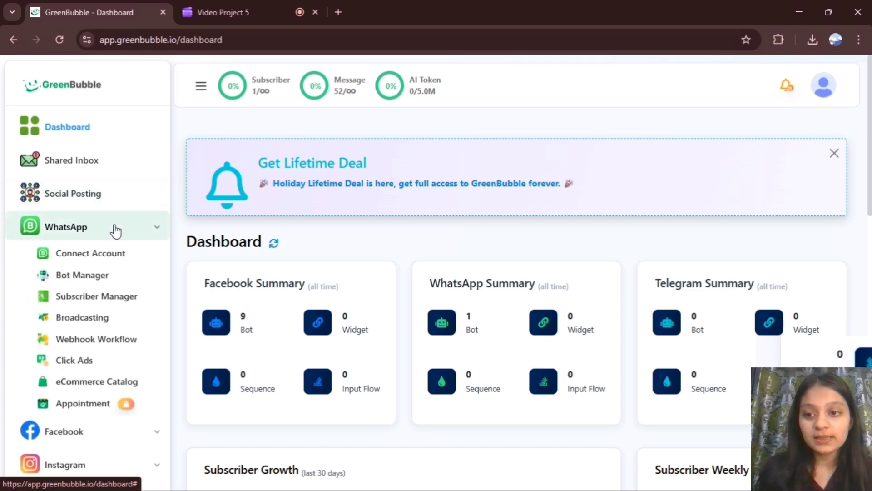
{"action": "left_click", "coordinate": [105, 381]}
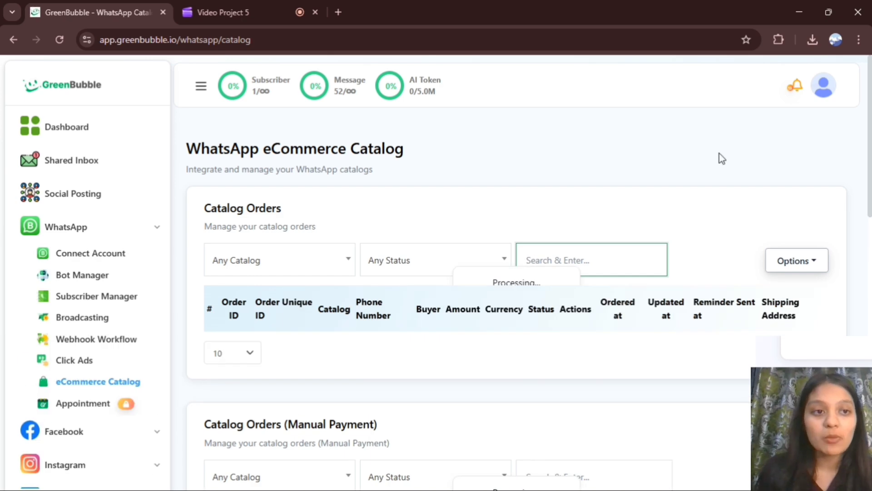
{"action": "scroll", "coordinate": [634, 296], "scroll_direction": "down", "scroll_amount": 12}
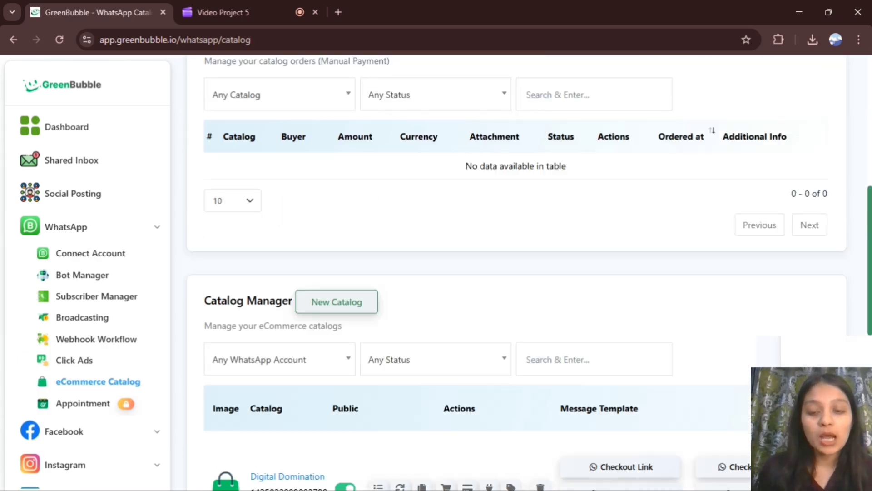
{"action": "scroll", "coordinate": [462, 441], "scroll_direction": "down", "scroll_amount": 1}
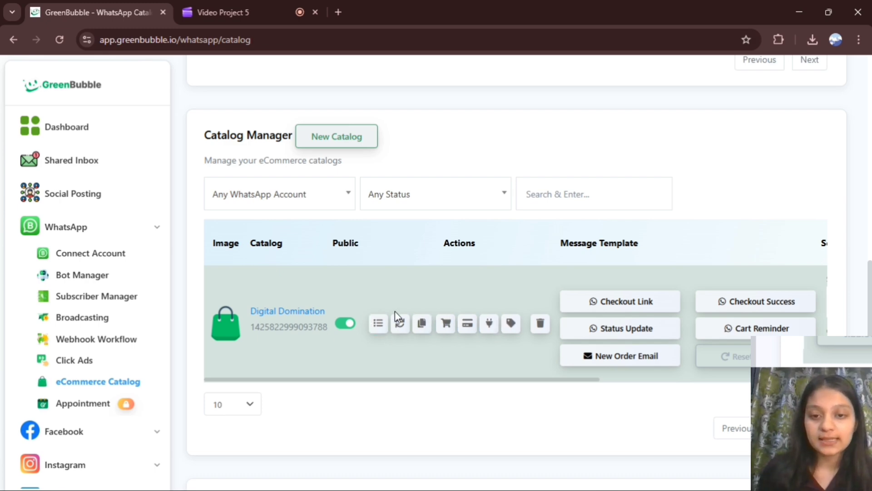
{"action": "left_click", "coordinate": [373, 324]}
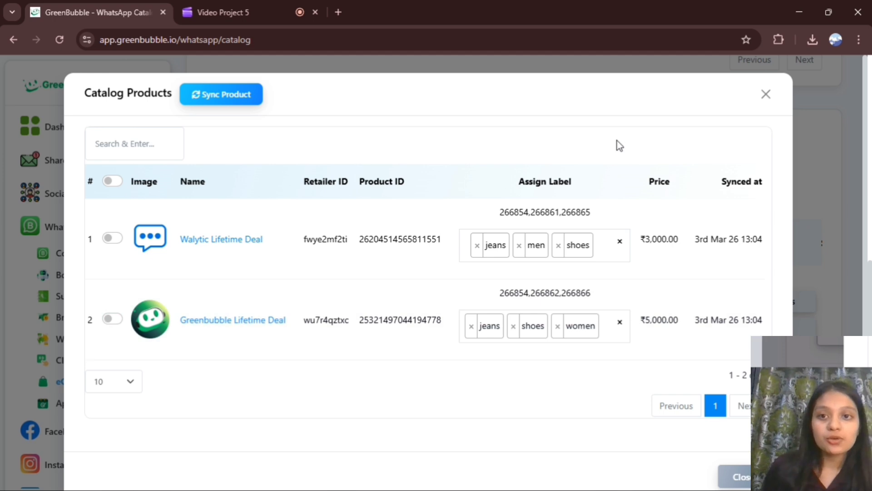
- Sync the Walytic Lifetime Deal and Greenbubble Lifetime Deal products, and sync the Digital Domination catalog itself
{"action": "left_click", "coordinate": [243, 95]}
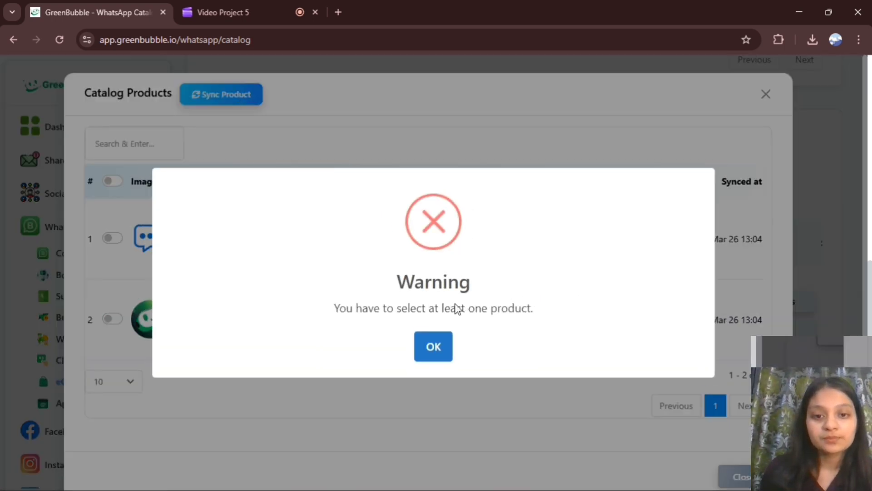
{"action": "left_click", "coordinate": [448, 348]}
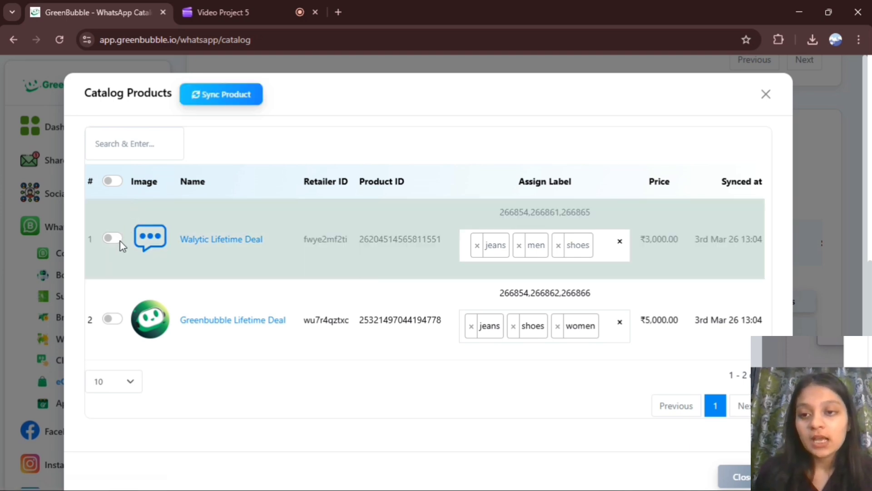
{"action": "left_click", "coordinate": [113, 239]}
{"action": "left_click", "coordinate": [116, 319]}
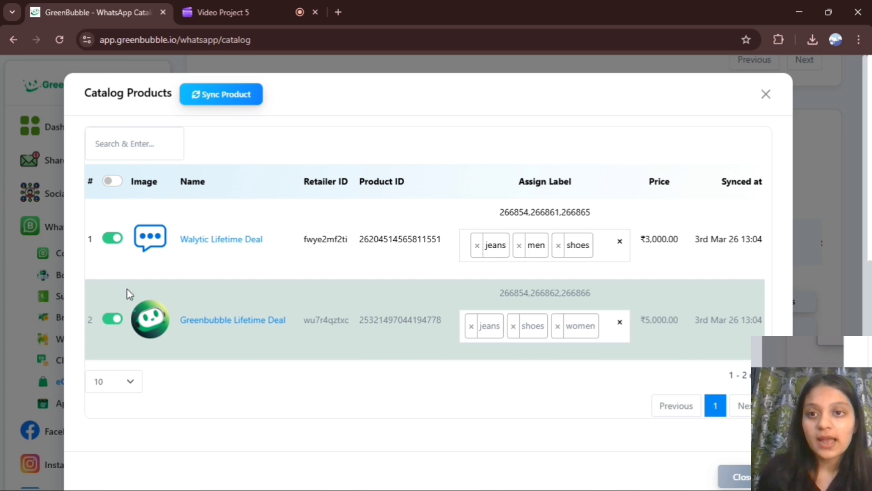
{"action": "left_click", "coordinate": [206, 104]}
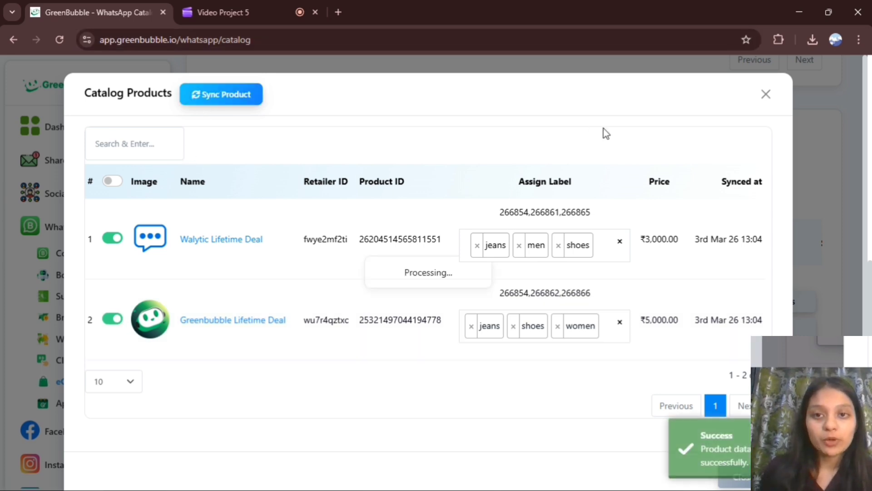
{"action": "left_click", "coordinate": [764, 92]}
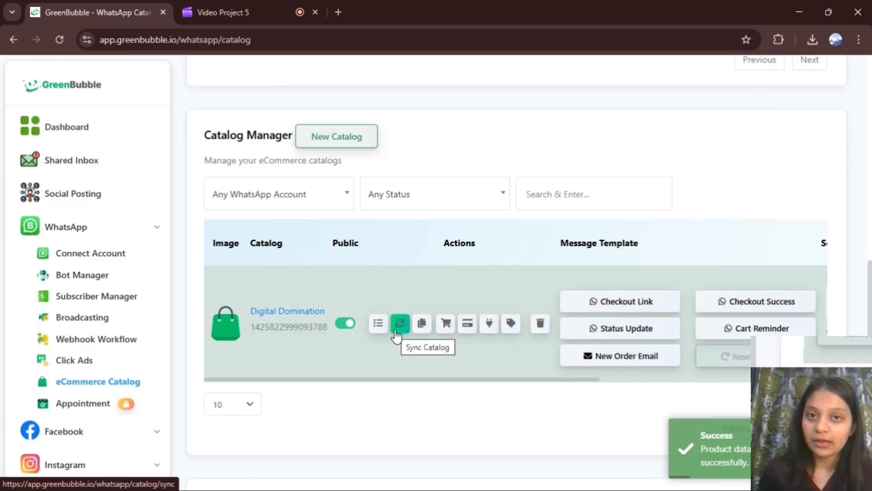
{"action": "left_click", "coordinate": [397, 331]}
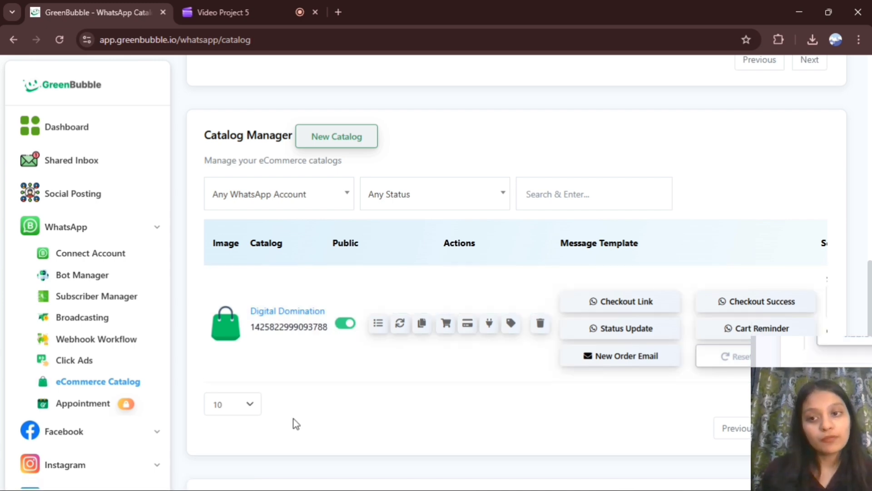
- Create a new bot reply flow for Digital Domination in the WhatsApp bot manager and open the Start Bot Flow node's settings
{"action": "left_click", "coordinate": [105, 283]}
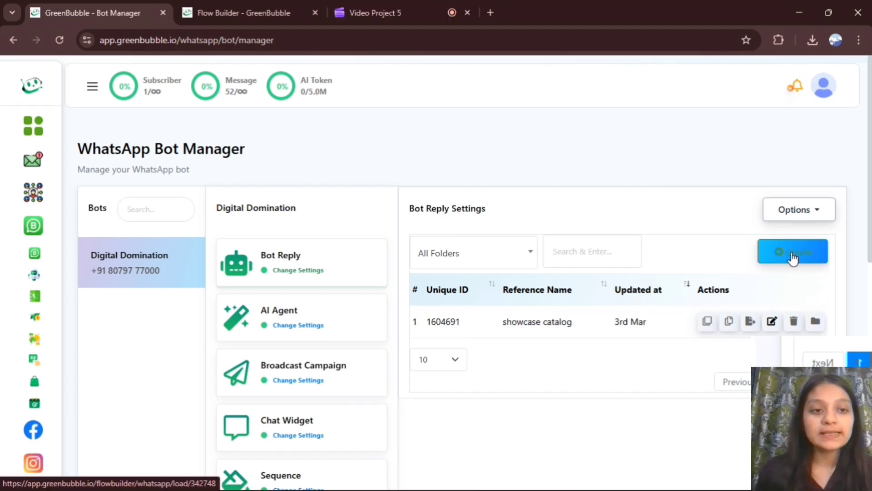
{"action": "left_click", "coordinate": [792, 252]}
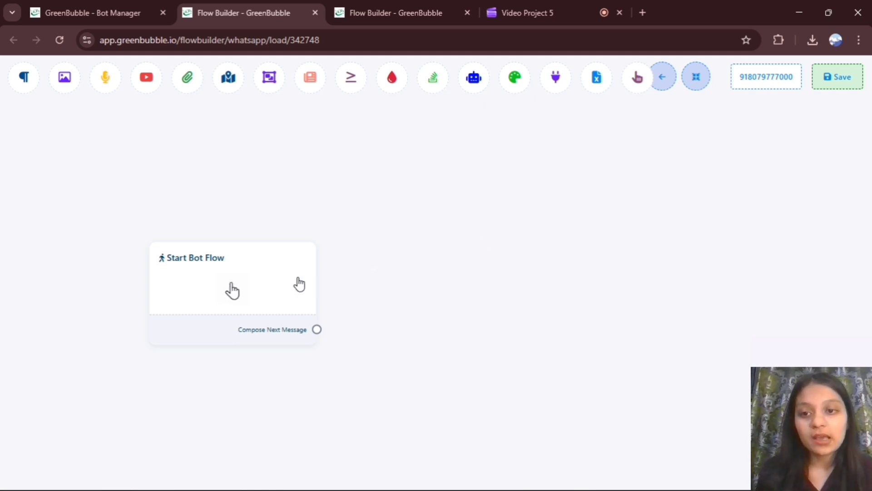
{"action": "left_click", "coordinate": [256, 297]}
{"action": "double_click", "coordinate": [257, 298]}
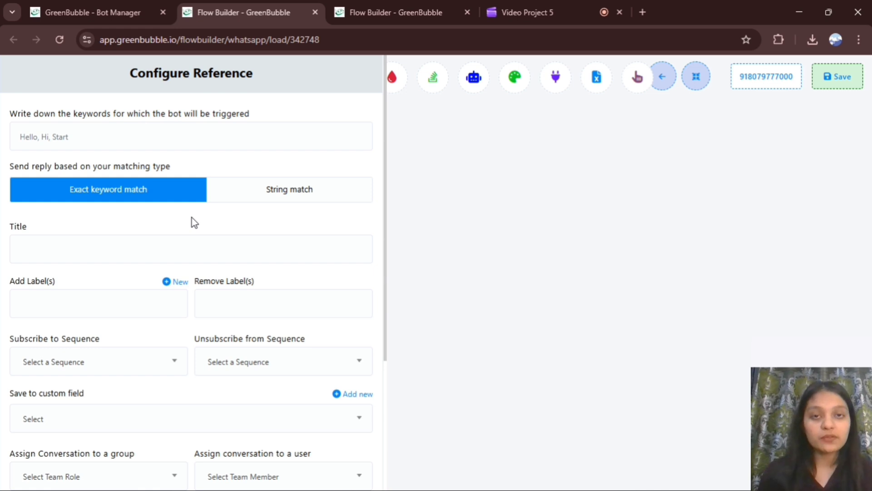
- Set the bot's trigger keywords to "show me the catalog, show me the product, price, product" with string match
{"action": "left_click", "coordinate": [44, 125]}
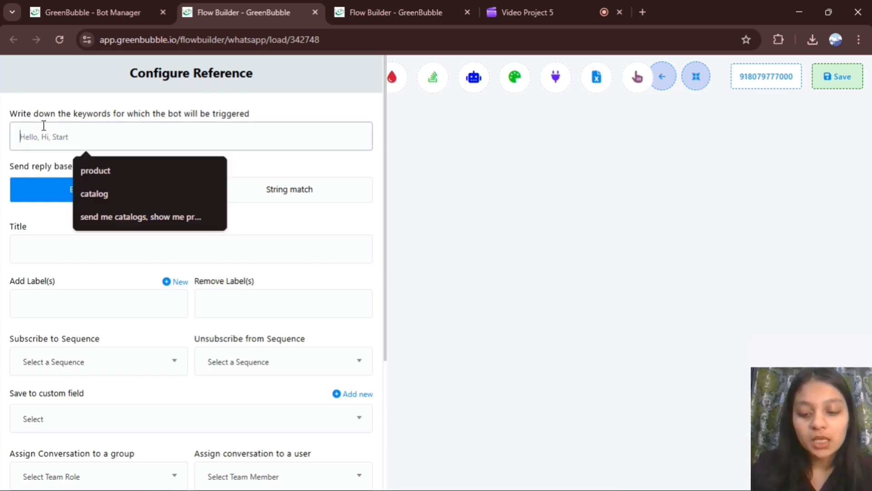
{"action": "type", "text": "show me th"}
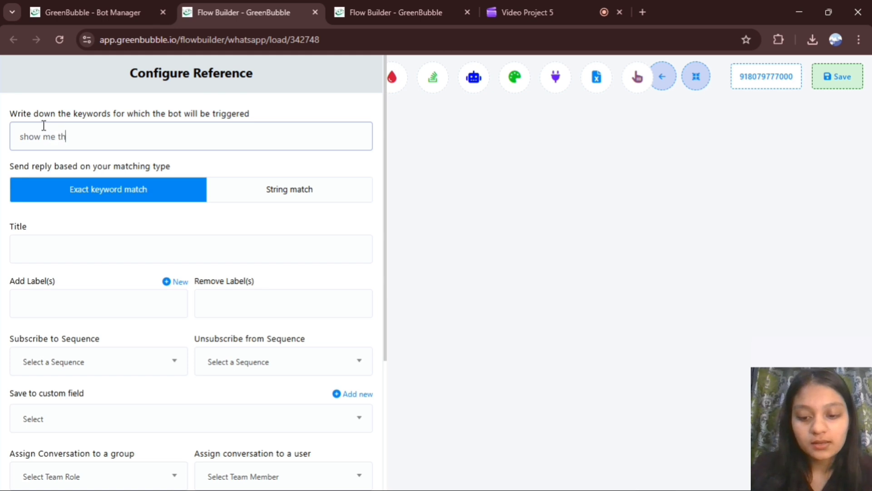
{"action": "type", "text": "e catalog"}
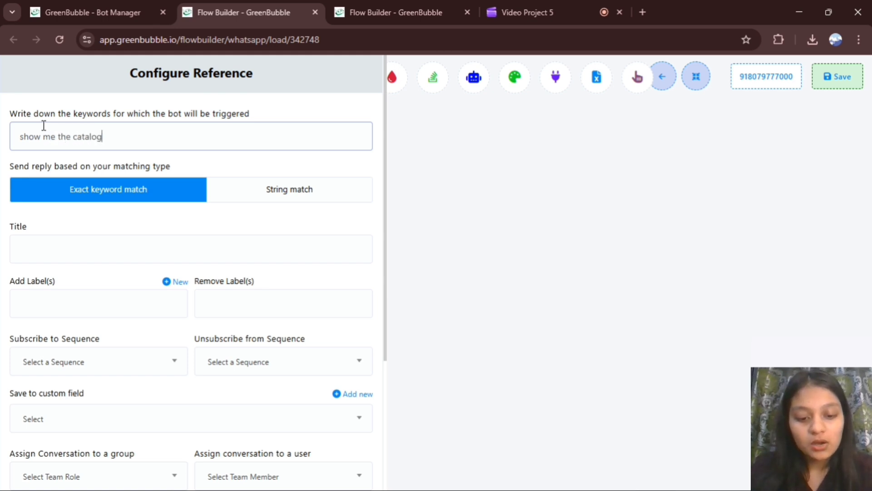
{"action": "type", "text": ". show me the"}
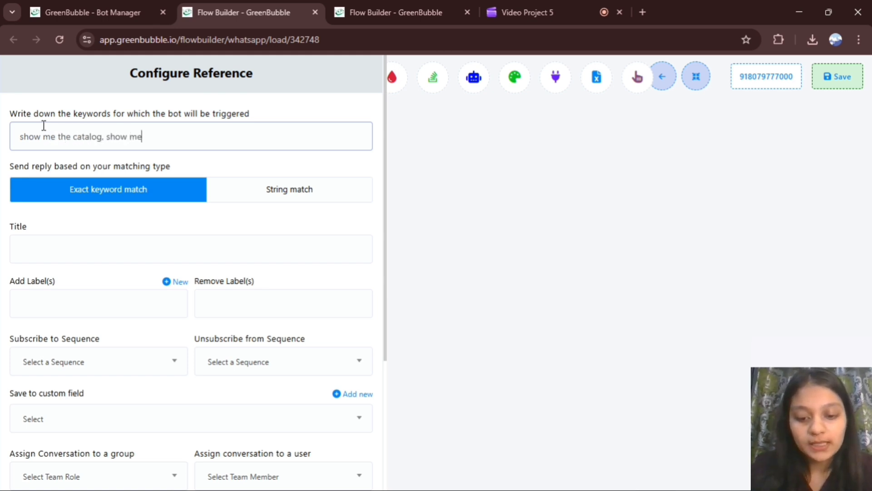
{"action": "type", "text": " prd"}
{"action": "key", "text": "BackSpace"}
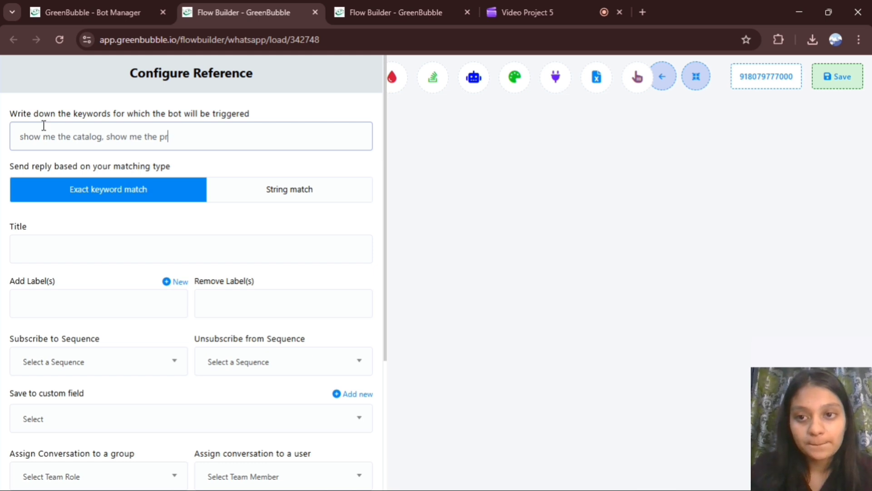
{"action": "type", "text": "oduc"}
{"action": "key", "text": "BackSpace"}
{"action": "key", "text": "BackSpace"}
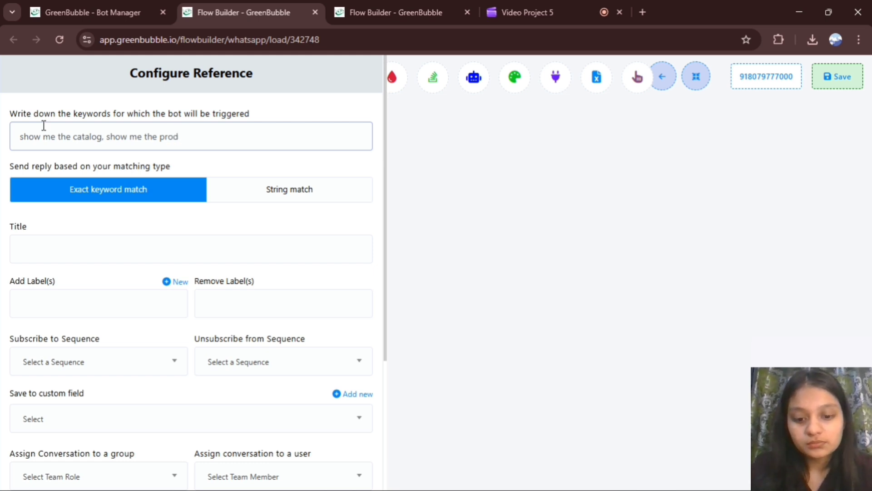
{"action": "type", "text": "uct,"}
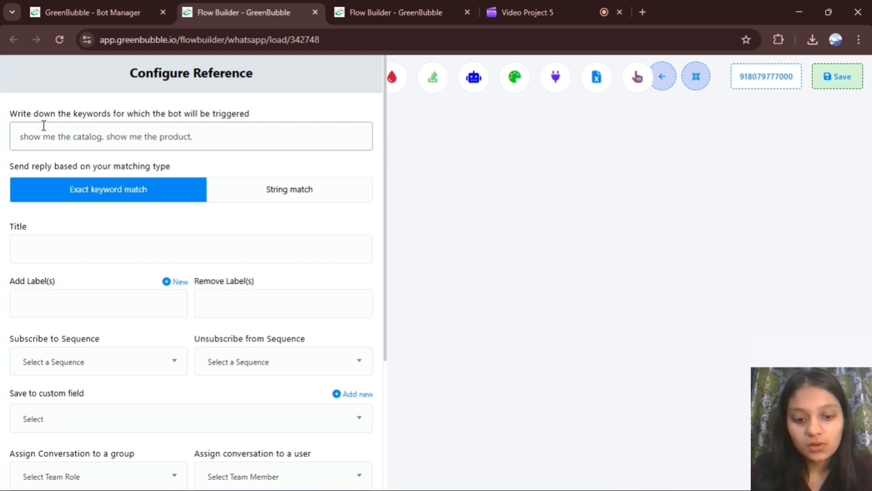
{"action": "type", "text": " price, "}
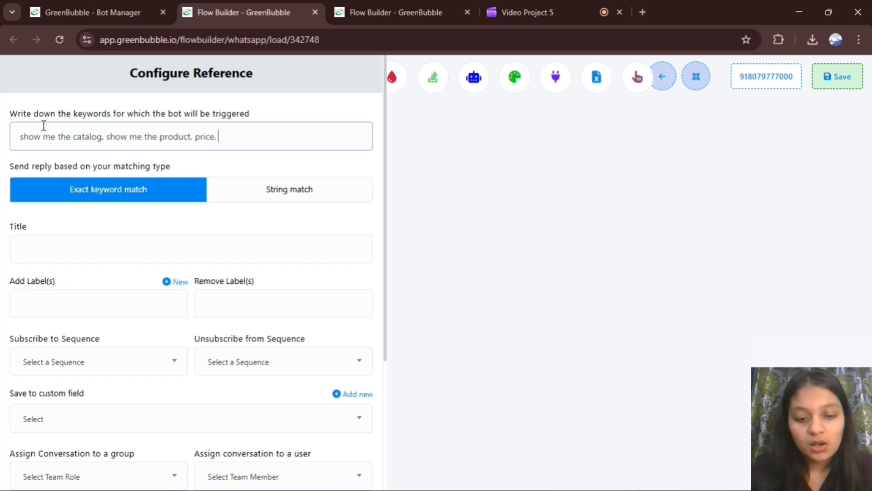
{"action": "type", "text": "product"}
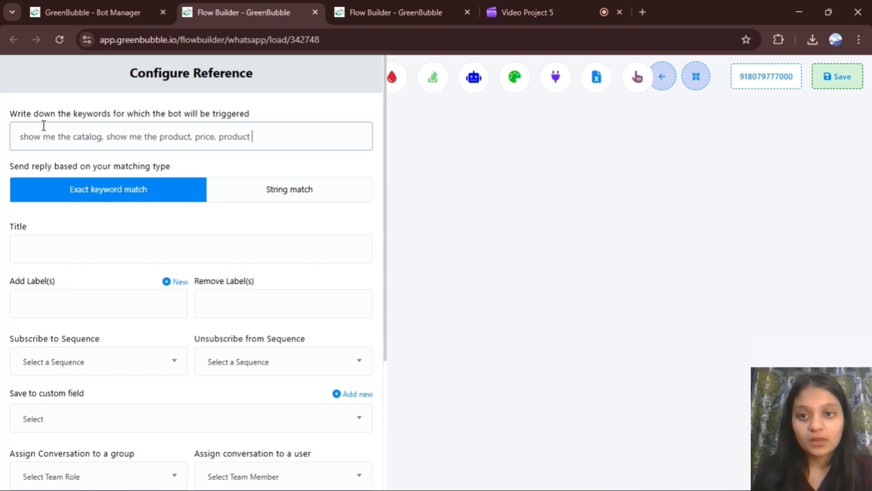
{"action": "left_click", "coordinate": [267, 190]}
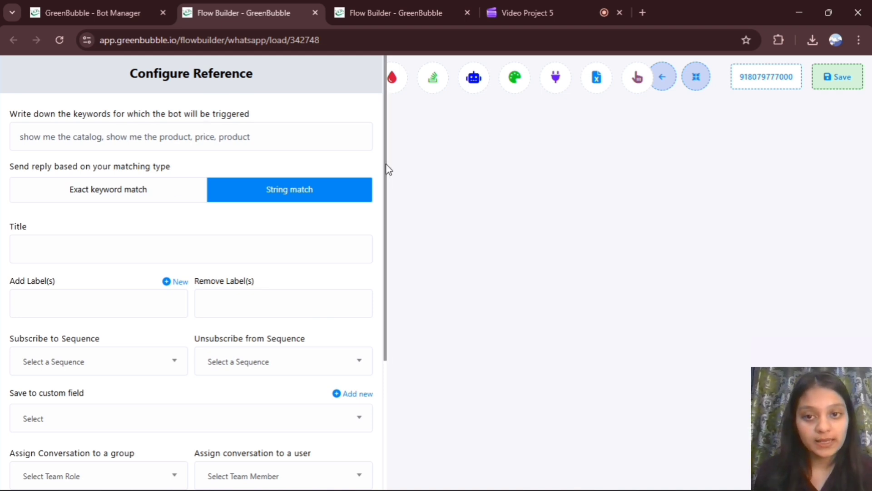
- Title the bot flow "product review" and save the start node's configuration
{"action": "left_click_drag", "start_coordinate": [385, 170], "coordinate": [384, 341]}
{"action": "left_click", "coordinate": [42, 466]}
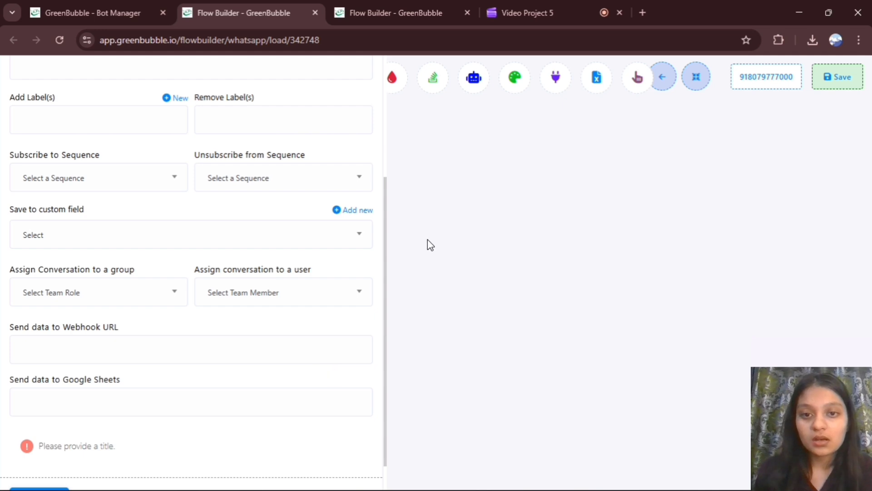
{"action": "scroll", "coordinate": [387, 164], "scroll_direction": "up", "scroll_amount": 4}
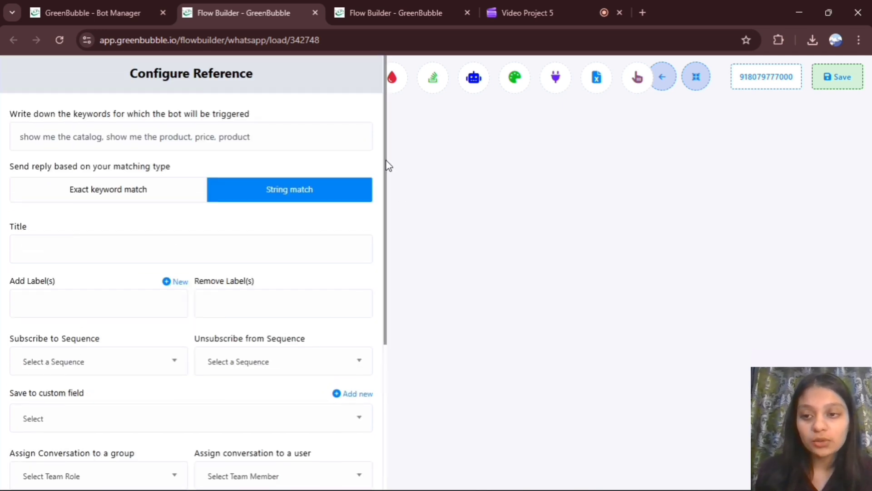
{"action": "left_click", "coordinate": [241, 248]}
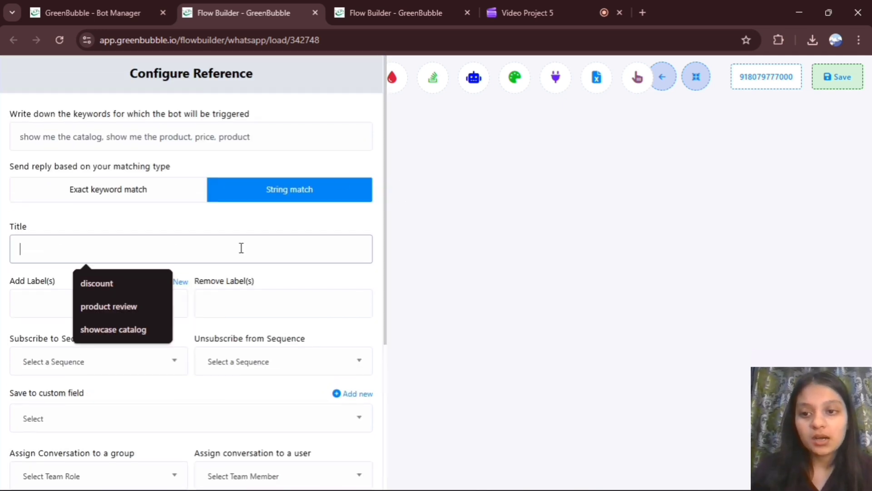
{"action": "left_click", "coordinate": [140, 301]}
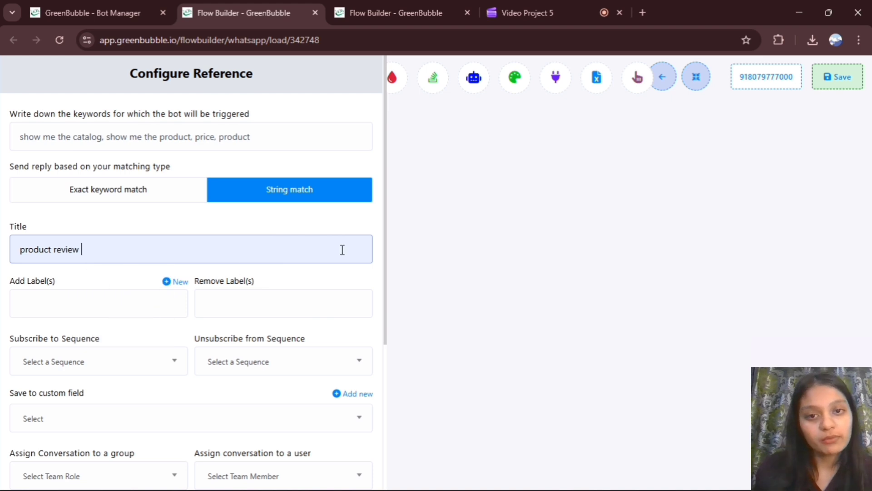
{"action": "scroll", "coordinate": [389, 235], "scroll_direction": "down", "scroll_amount": 6}
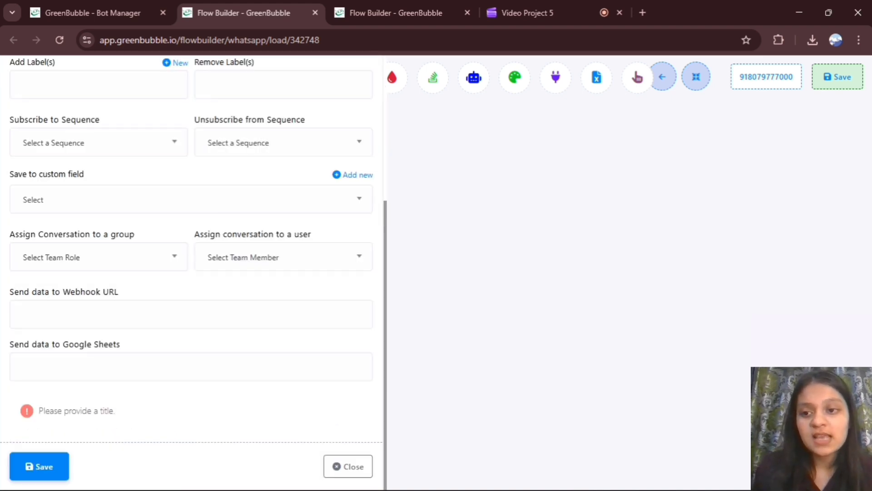
{"action": "scroll", "coordinate": [387, 267], "scroll_direction": "up", "scroll_amount": 6}
{"action": "mouse_move", "coordinate": [279, 468]}
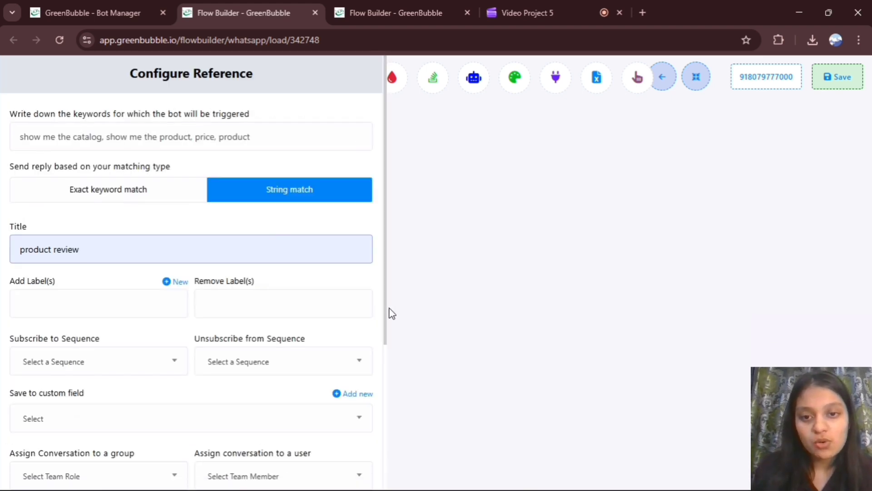
{"action": "left_click_drag", "start_coordinate": [385, 309], "coordinate": [377, 489]}
{"action": "left_click", "coordinate": [39, 457]}
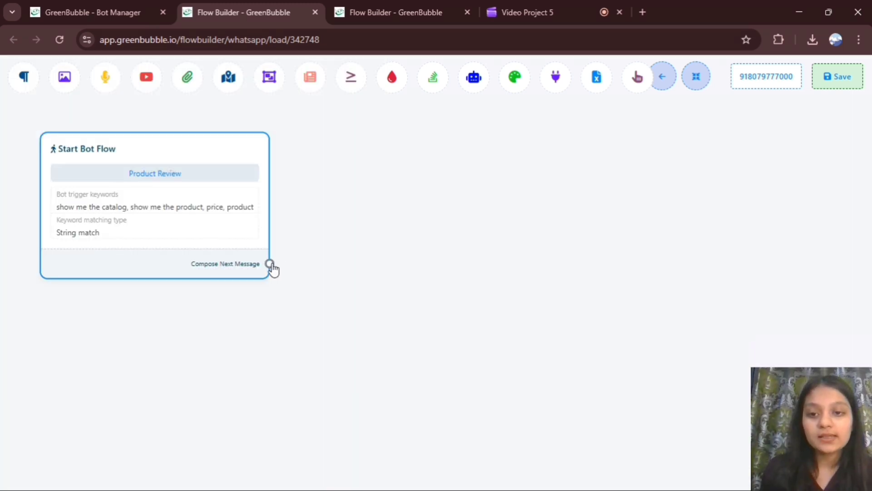
- Add a Text message node connected to the start node's next message output and place it closer to the start node
{"action": "left_click_drag", "start_coordinate": [270, 263], "coordinate": [347, 203]}
{"action": "left_click", "coordinate": [394, 206]}
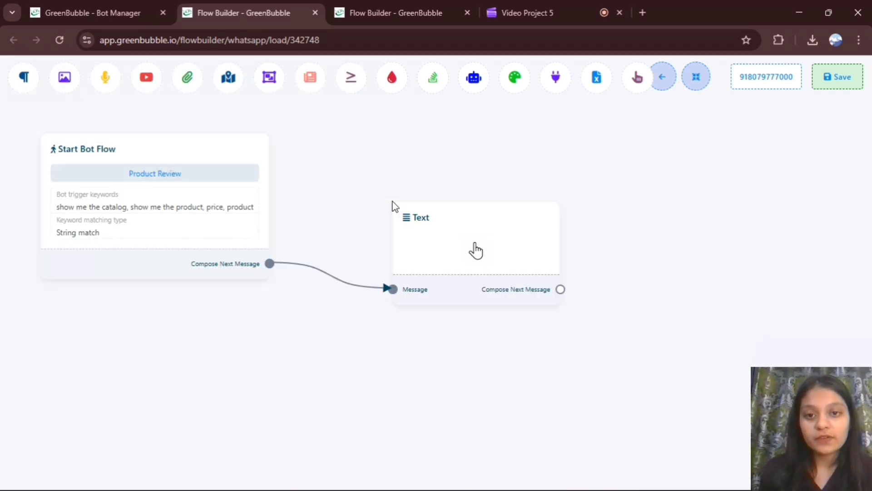
{"action": "left_click_drag", "start_coordinate": [491, 272], "coordinate": [447, 265]}
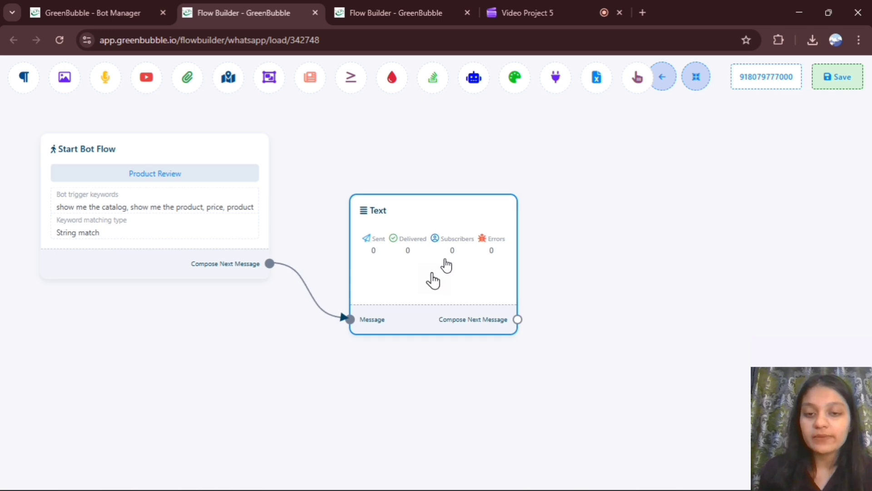
- Set the Text node's reply message to "Greetings dear costumer." and save its configuration
{"action": "double_click", "coordinate": [433, 280]}
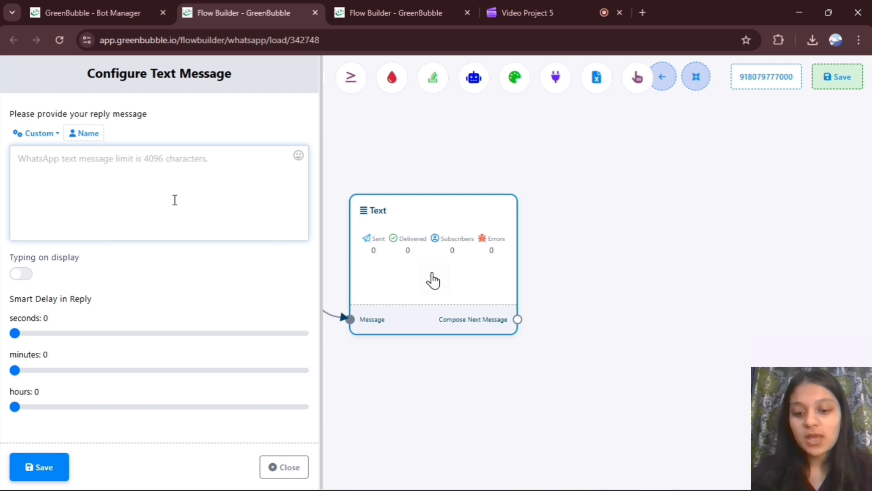
{"action": "type", "text": "Greeting"}
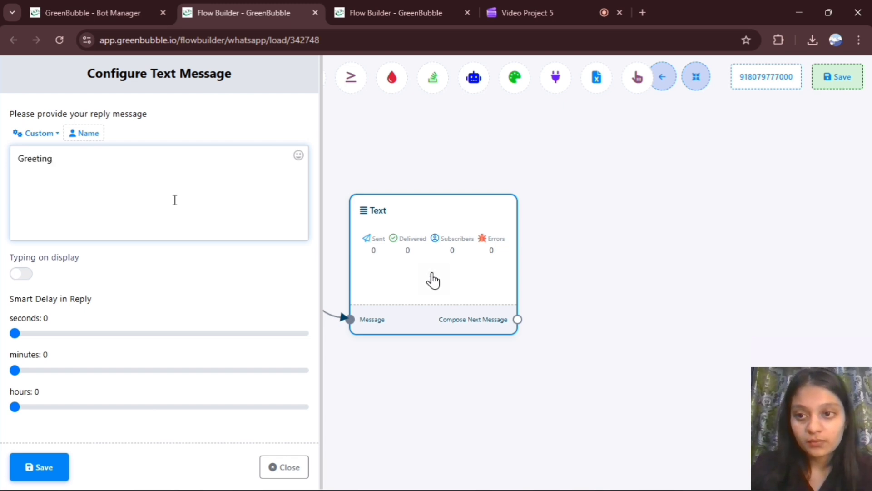
{"action": "type", "text": "s dear c"}
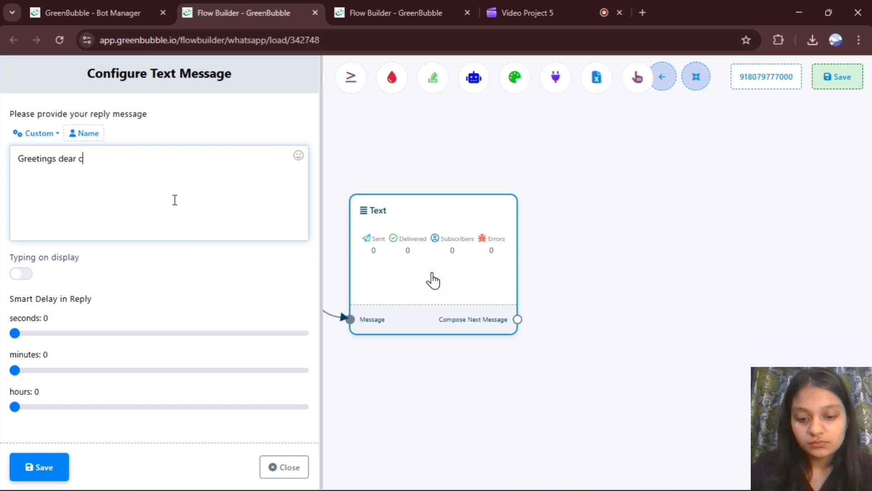
{"action": "type", "text": "ostumer"}
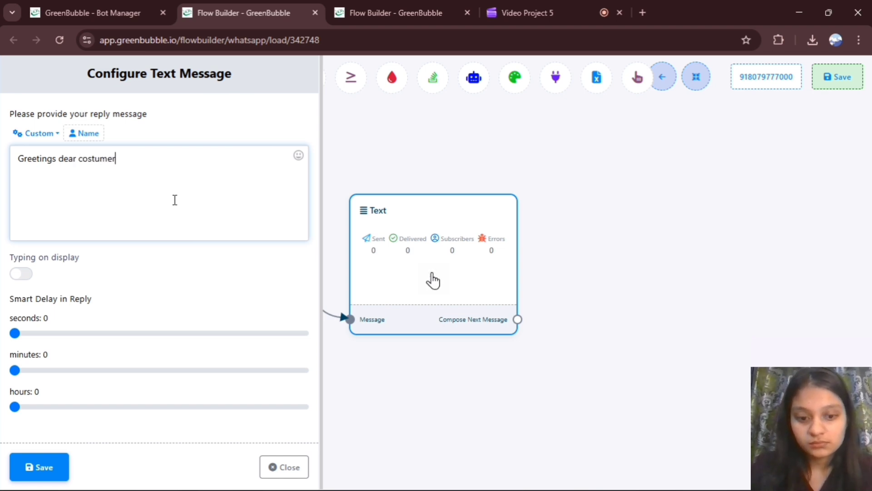
{"action": "type", "text": "."}
{"action": "right_click", "coordinate": [48, 458]}
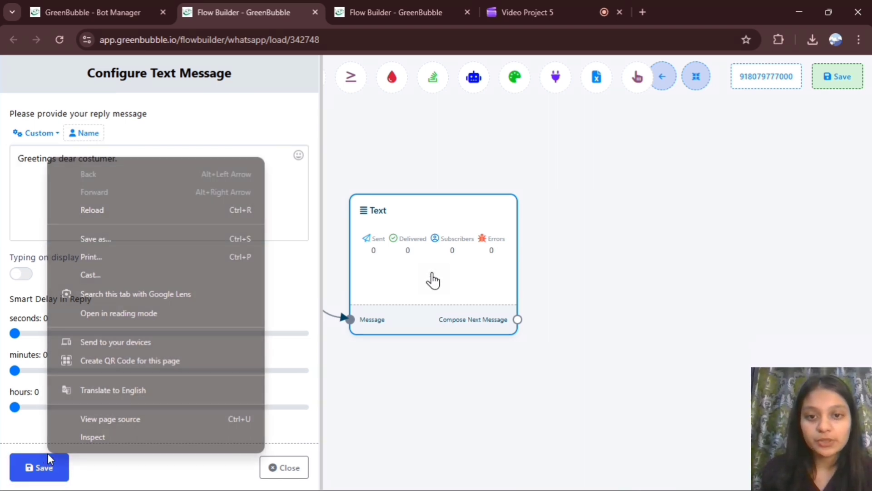
{"action": "left_click", "coordinate": [47, 461]}
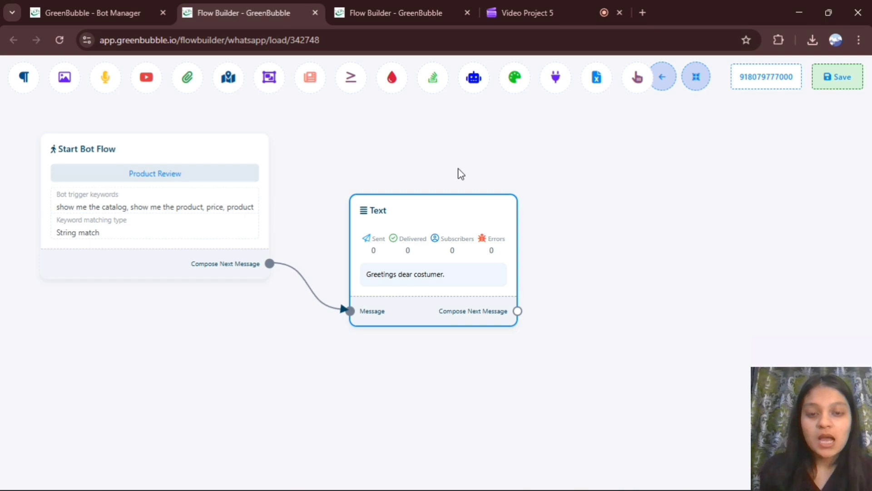
- Move the Text node nearer the start node and add an Interactive node beside it, connected to its next message output
{"action": "left_click_drag", "start_coordinate": [458, 217], "coordinate": [425, 194]}
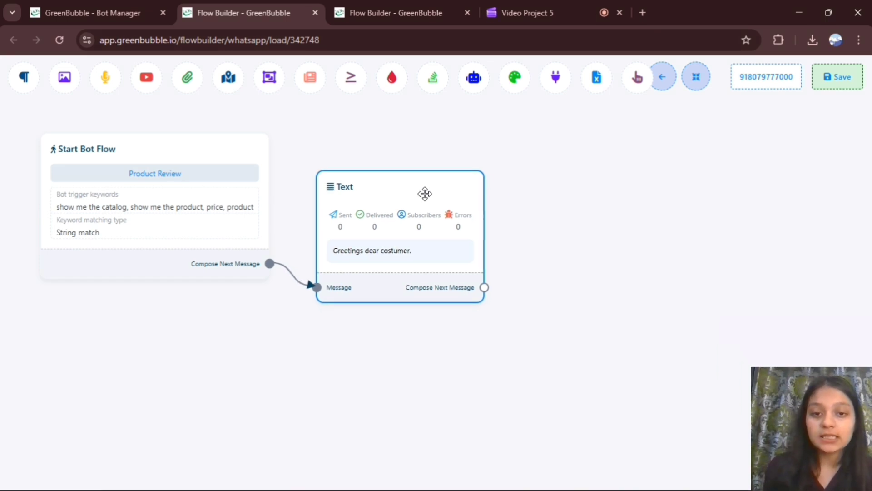
{"action": "left_click_drag", "start_coordinate": [484, 287], "coordinate": [550, 288]}
{"action": "left_click", "coordinate": [588, 383]}
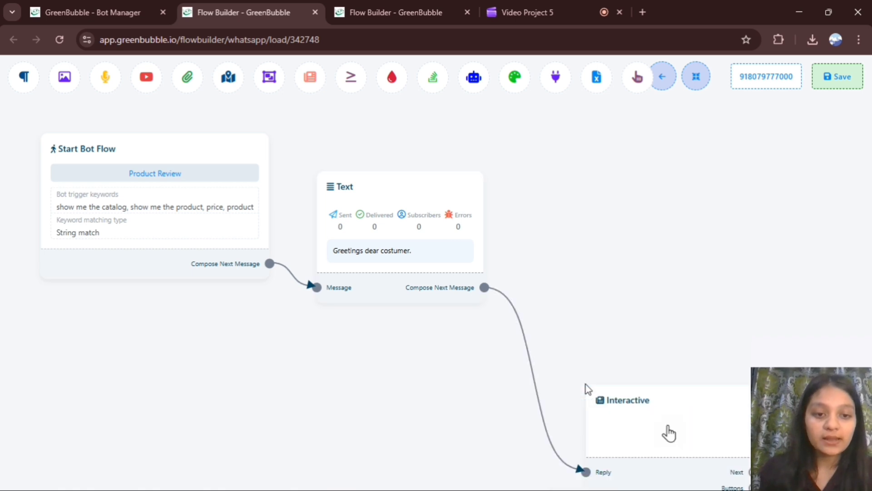
{"action": "left_click_drag", "start_coordinate": [668, 468], "coordinate": [627, 291]}
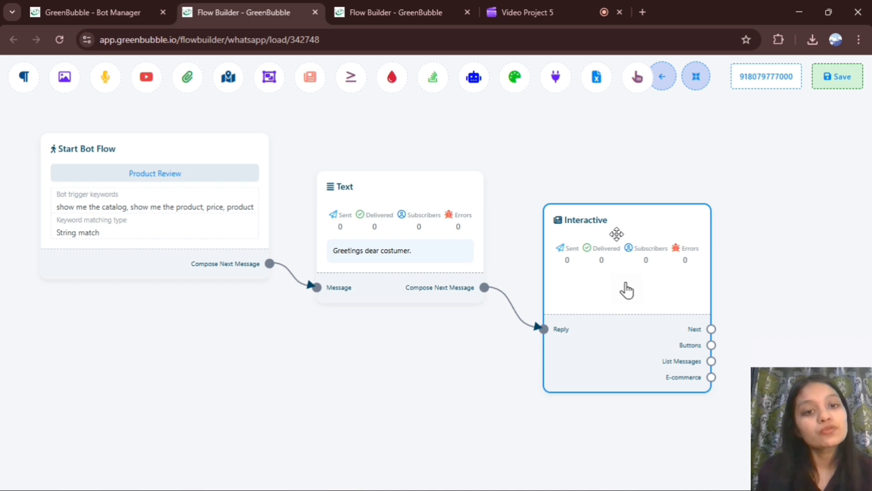
- Configure the Interactive node with the header text "product" and message body "what are you looking for", and save it
{"action": "double_click", "coordinate": [614, 268]}
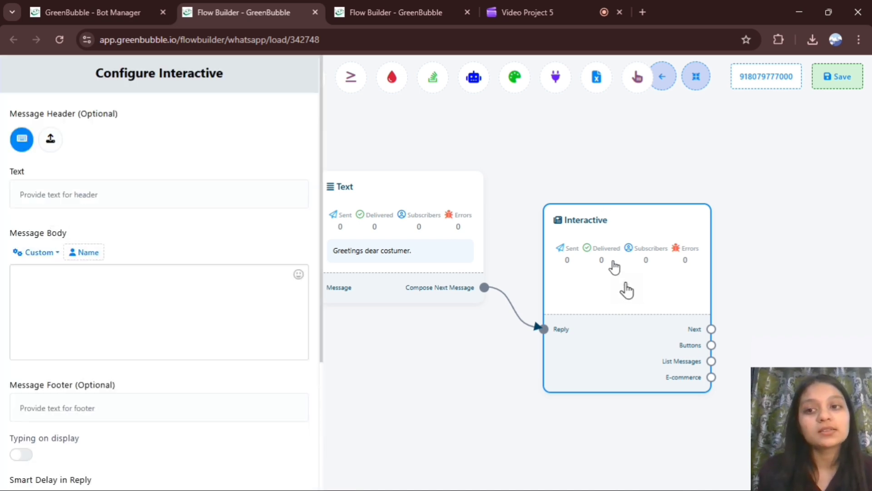
{"action": "left_click", "coordinate": [185, 286]}
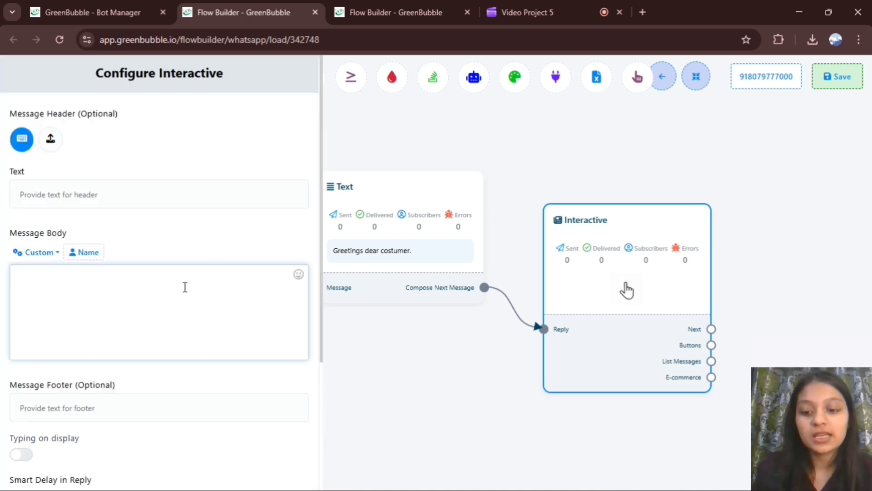
{"action": "type", "text": "what a"}
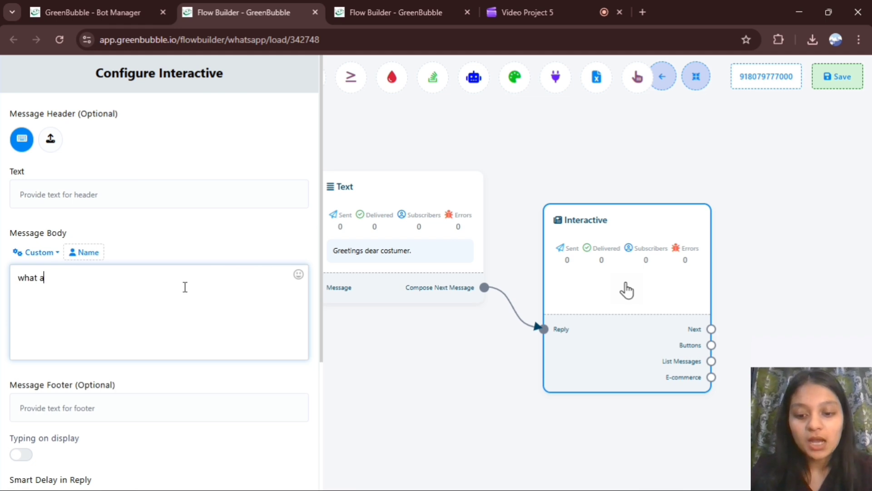
{"action": "type", "text": "re you lo"}
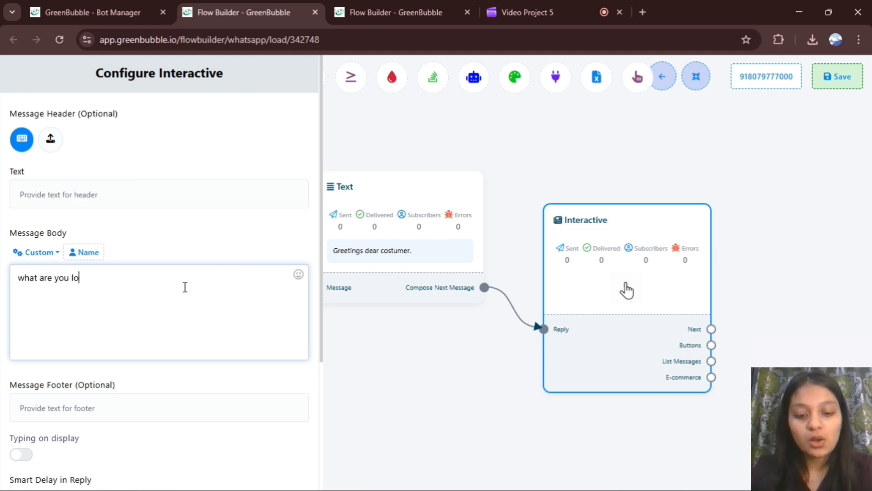
{"action": "type", "text": "oking for"}
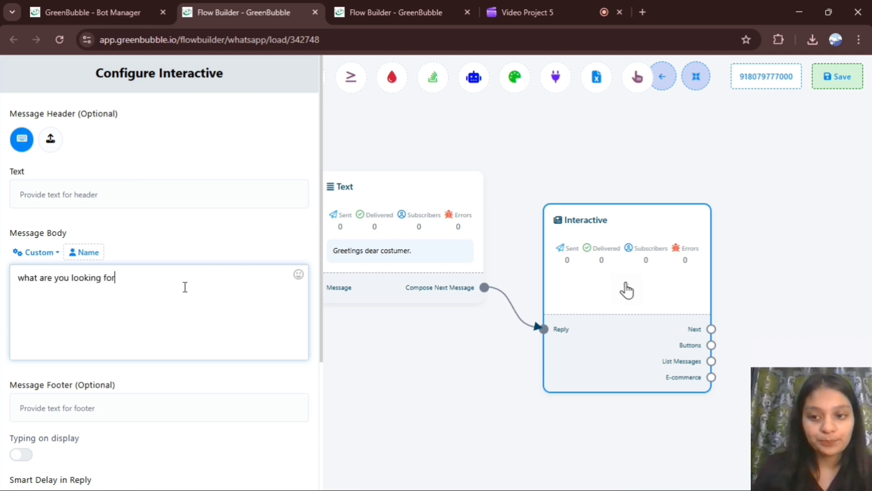
{"action": "left_click", "coordinate": [179, 204]}
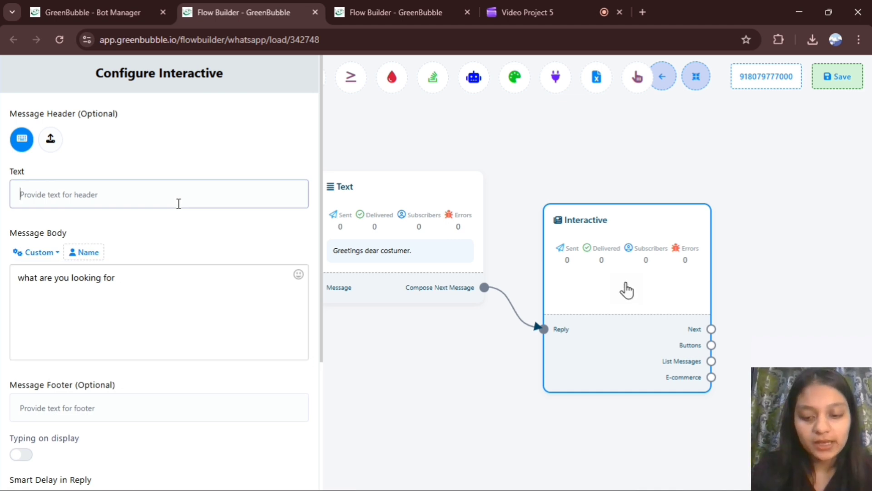
{"action": "type", "text": "produc"}
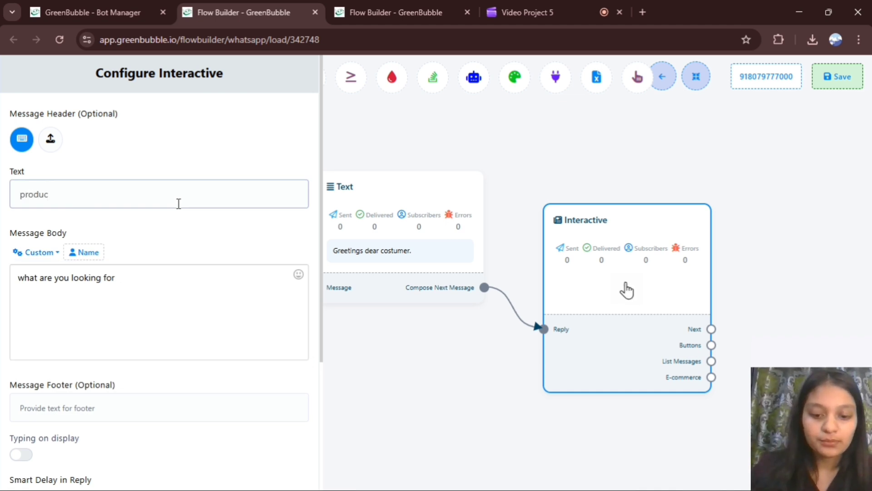
{"action": "type", "text": "t"}
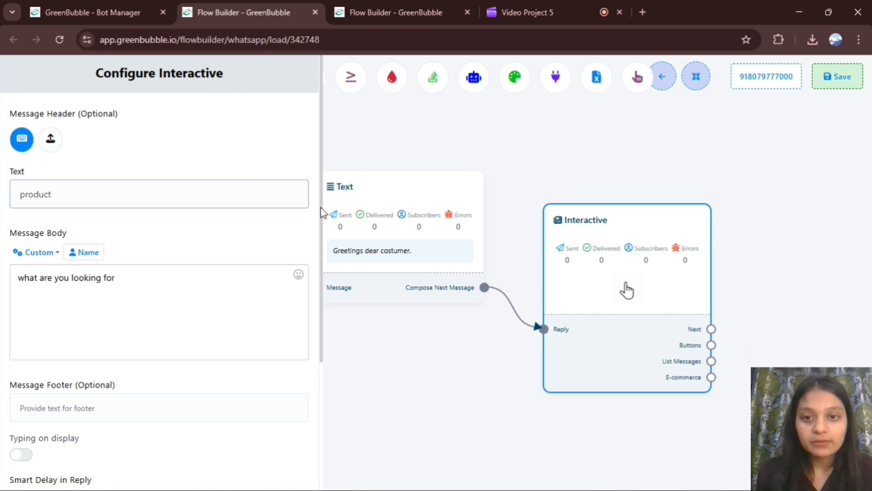
{"action": "scroll", "coordinate": [37, 455], "scroll_direction": "down", "scroll_amount": 5}
{"action": "left_click", "coordinate": [36, 463]}
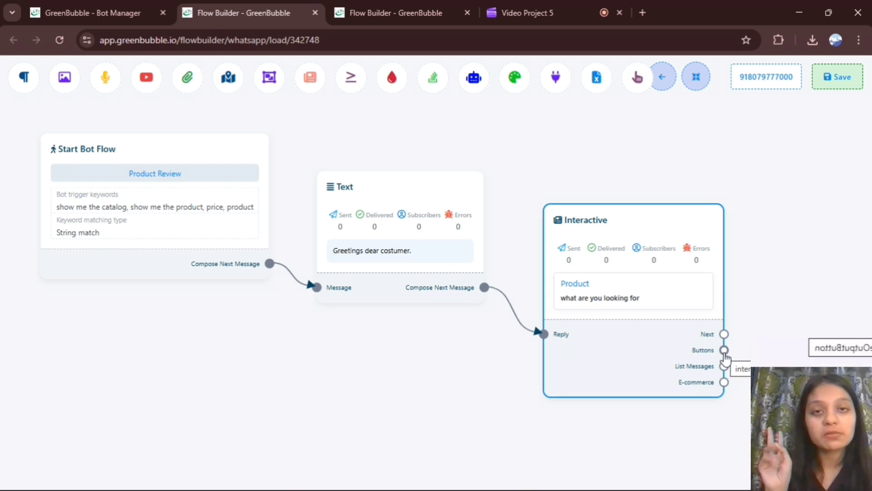
- Add two Button nodes, one above the other, both connected to the Interactive node's Buttons output
{"action": "left_click_drag", "start_coordinate": [724, 350], "coordinate": [825, 227]}
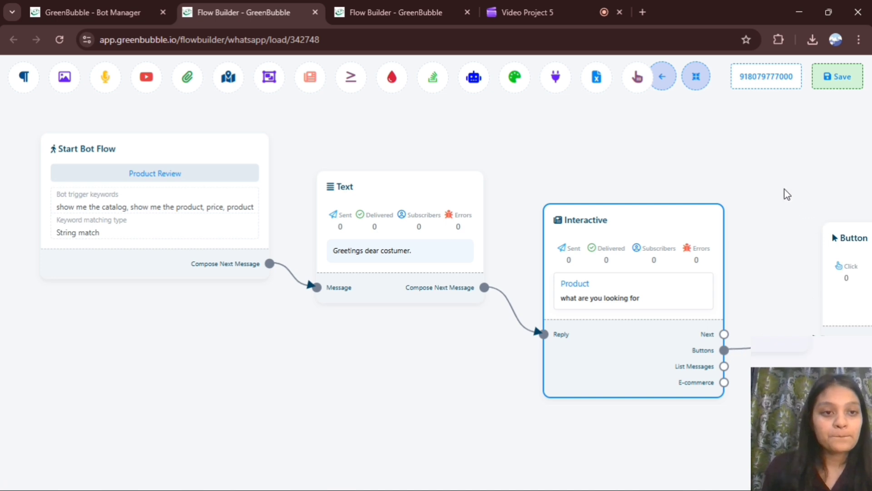
{"action": "left_click_drag", "start_coordinate": [784, 190], "coordinate": [483, 128]}
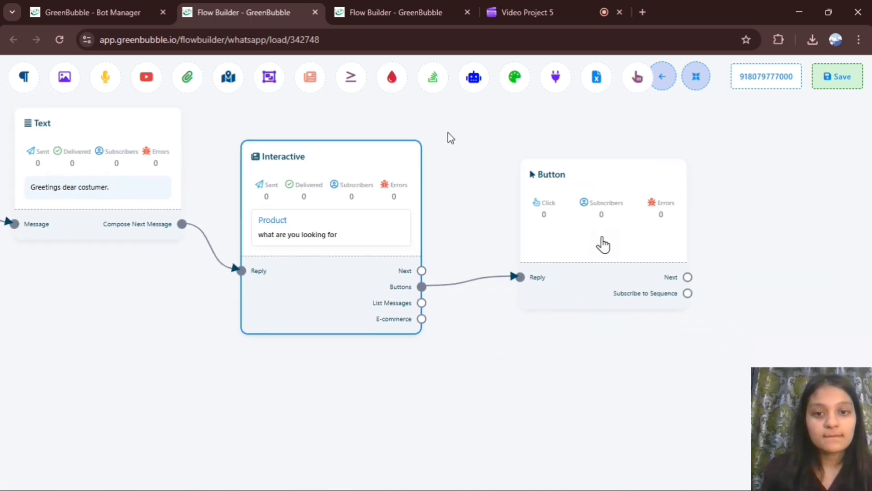
{"action": "left_click_drag", "start_coordinate": [423, 287], "coordinate": [455, 301]}
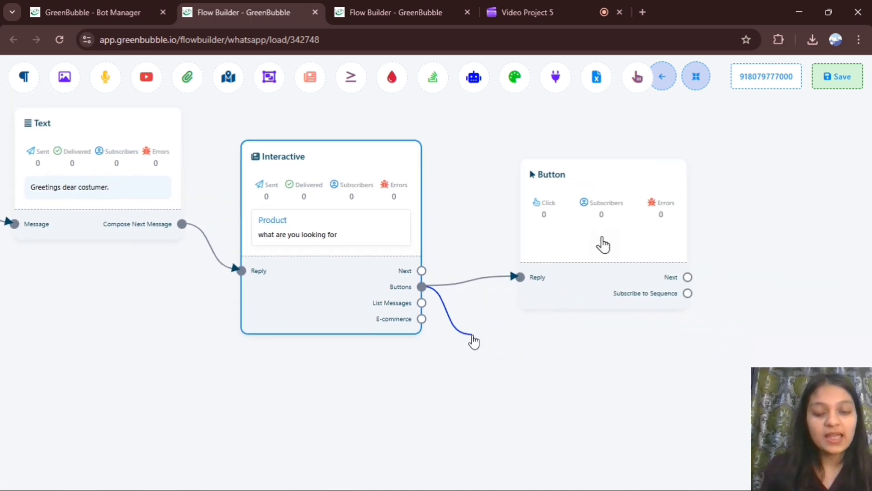
{"action": "left_click_drag", "start_coordinate": [473, 341], "coordinate": [536, 396]}
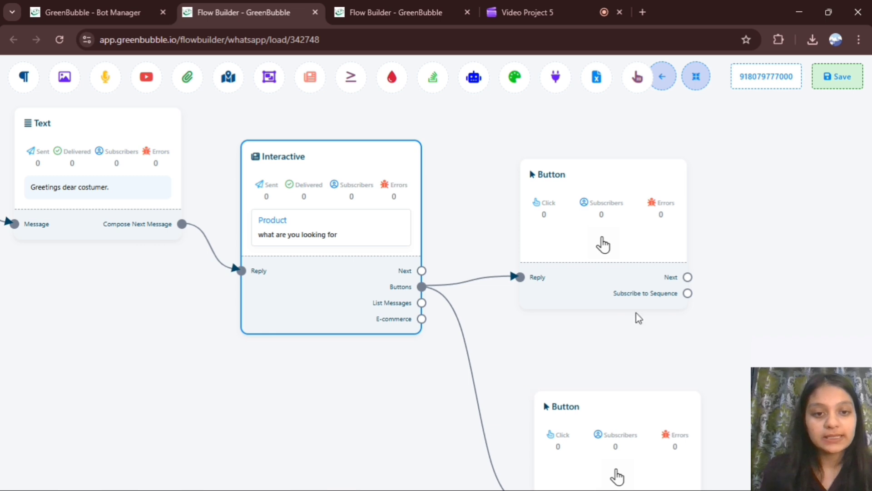
{"action": "right_click", "coordinate": [621, 305]}
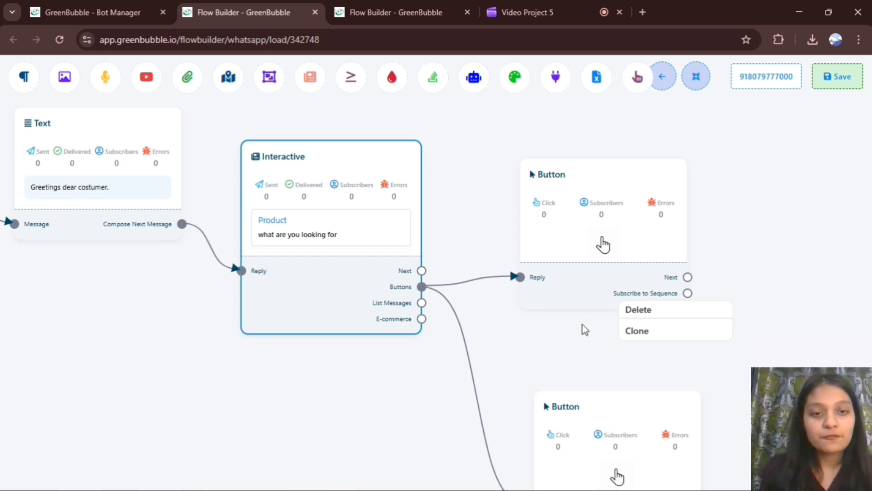
{"action": "left_click_drag", "start_coordinate": [582, 324], "coordinate": [566, 299]}
{"action": "double_click", "coordinate": [558, 220]}
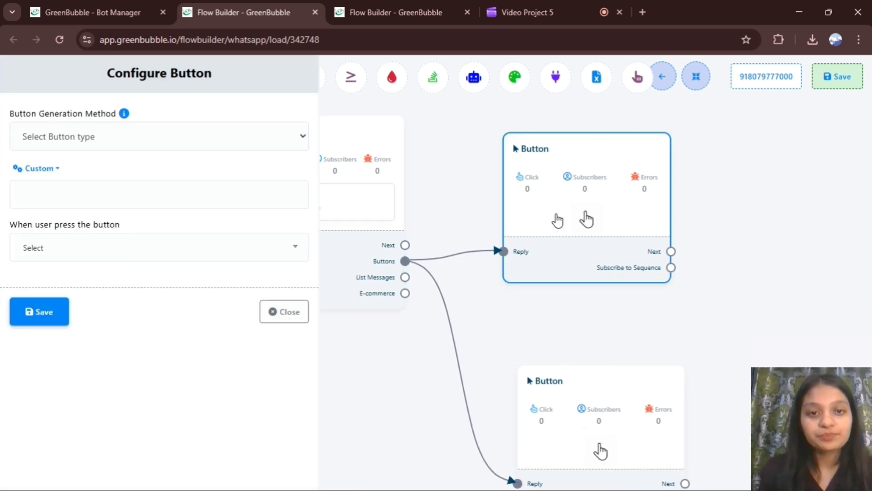
{"action": "left_click", "coordinate": [233, 146]}
{"action": "left_click", "coordinate": [217, 168]}
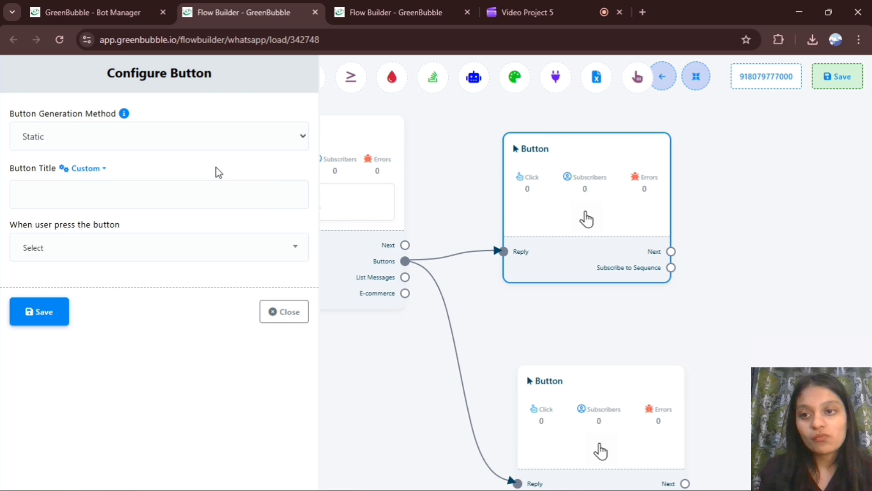
{"action": "left_click", "coordinate": [211, 194]}
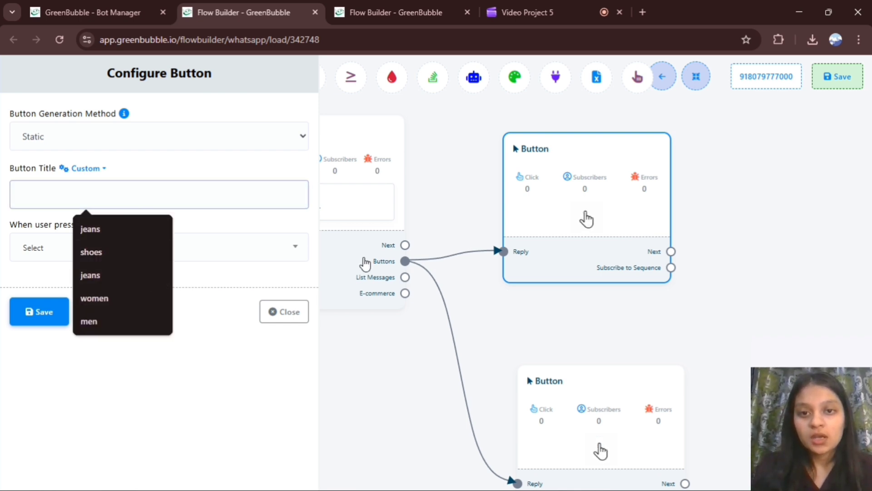
{"action": "left_click", "coordinate": [452, 267]}
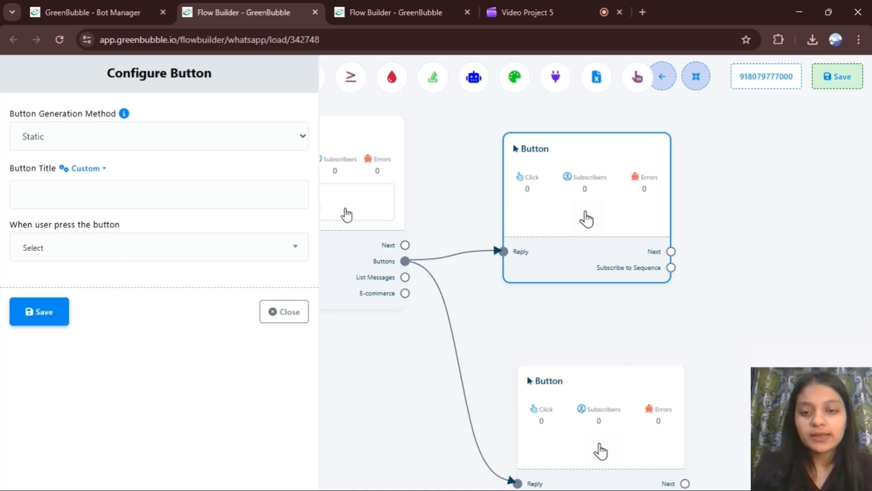
{"action": "left_click", "coordinate": [272, 308]}
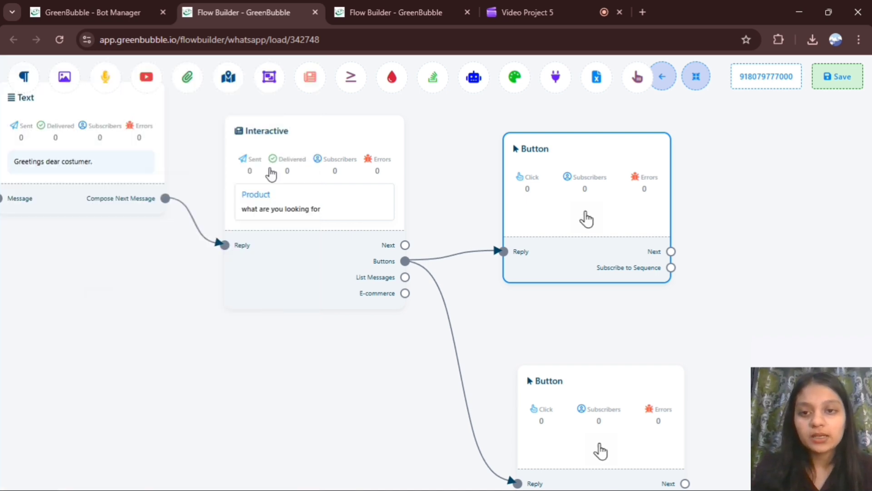
- Change the Interactive node's message body to "for who are you looking for" and save its configuration
{"action": "double_click", "coordinate": [302, 220]}
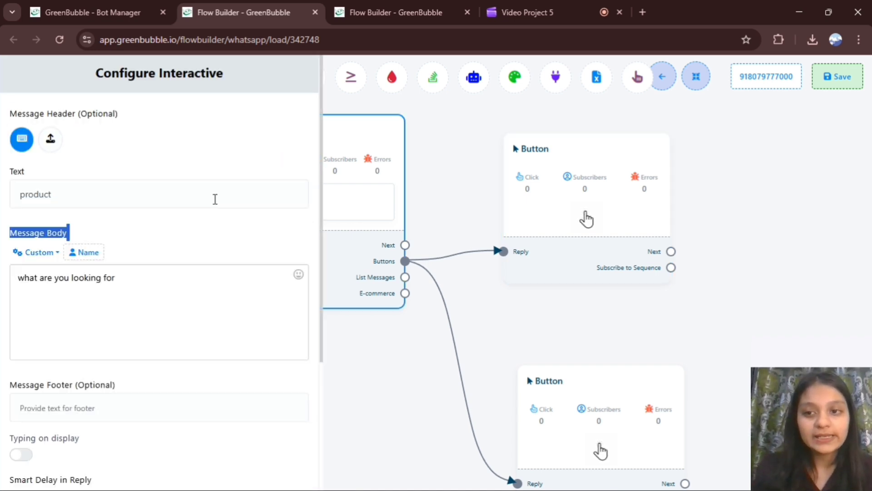
{"action": "left_click", "coordinate": [185, 286]}
{"action": "key", "text": "BackSpace"}
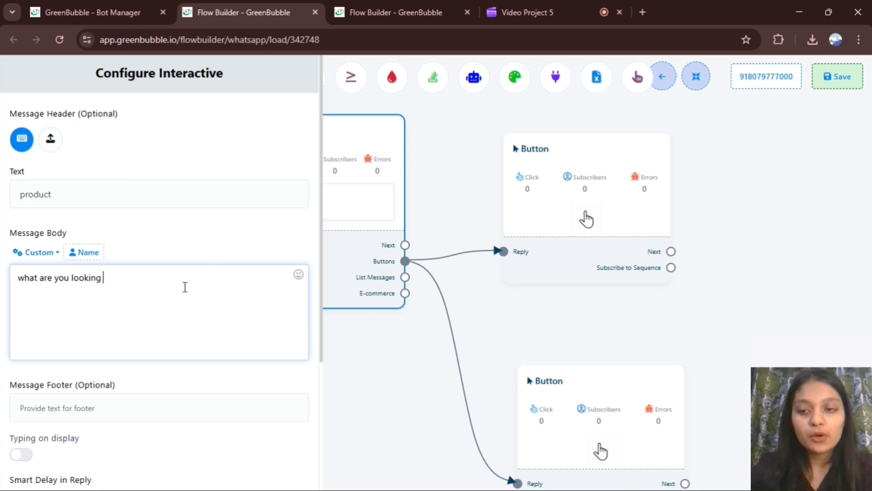
{"action": "key", "text": "BackSpace"}
{"action": "key", "text": "BackSpace"}
{"action": "key", "text": "BackSpace"}
{"action": "key", "text": "BackSpace"}
{"action": "key", "text": "BackSpace"}
{"action": "key", "text": "BackSpace"}
{"action": "key", "text": "BackSpace"}
{"action": "key", "text": "BackSpace"}
{"action": "key", "text": "BackSpace"}
{"action": "key", "text": "BackSpace"}
{"action": "key", "text": "BackSpace"}
{"action": "key", "text": "BackSpace"}
{"action": "key", "text": "BackSpace"}
{"action": "key", "text": "BackSpace"}
{"action": "key", "text": "BackSpace"}
{"action": "key", "text": "BackSpace"}
{"action": "key", "text": "BackSpace"}
{"action": "key", "text": "BackSpace"}
{"action": "key", "text": "BackSpace"}
{"action": "key", "text": "BackSpace"}
{"action": "type", "text": "f"}
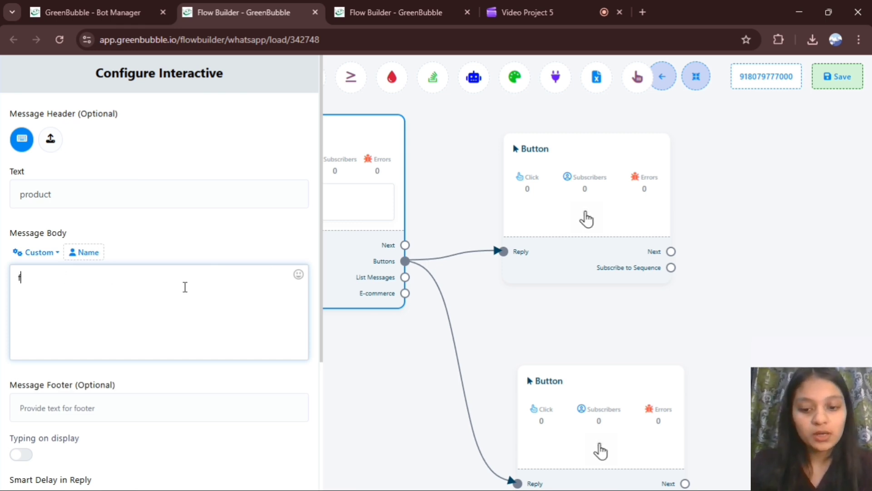
{"action": "type", "text": "or"}
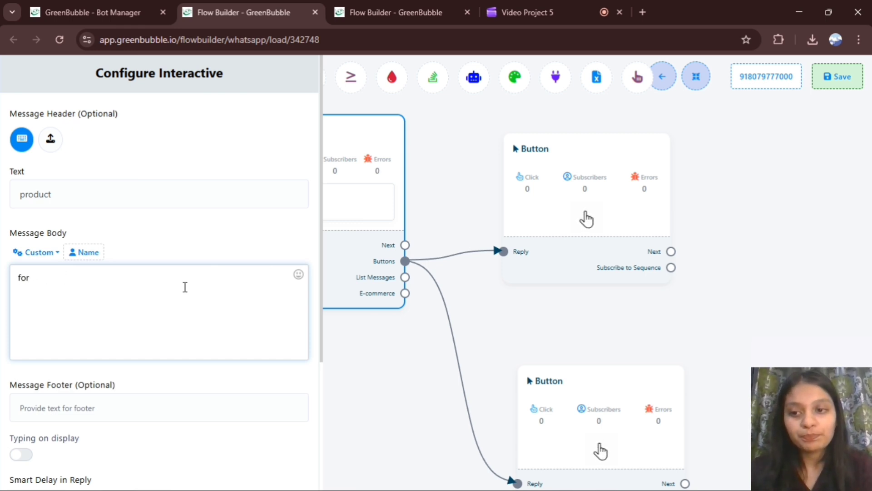
{"action": "type", "text": " who are "}
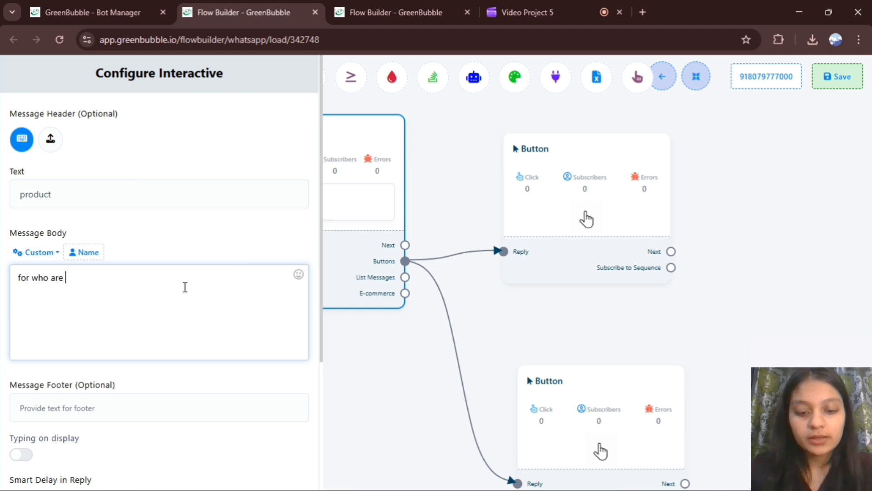
{"action": "type", "text": "you looking"}
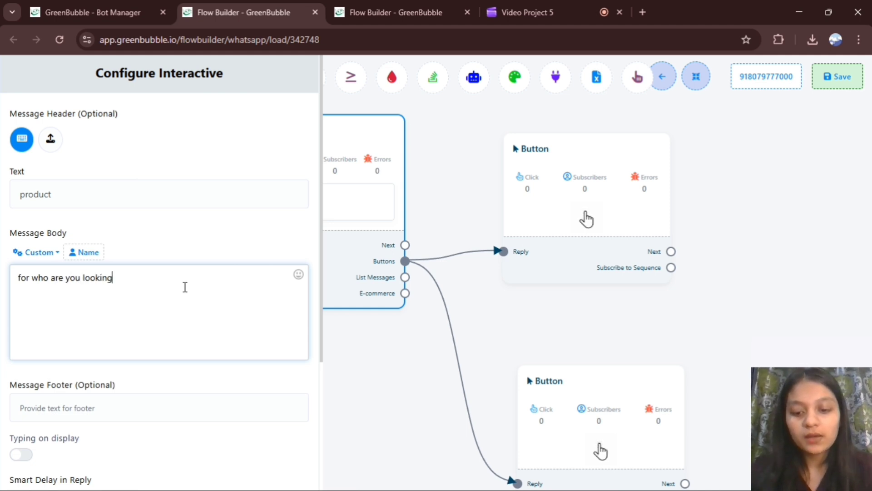
{"action": "type", "text": " for"}
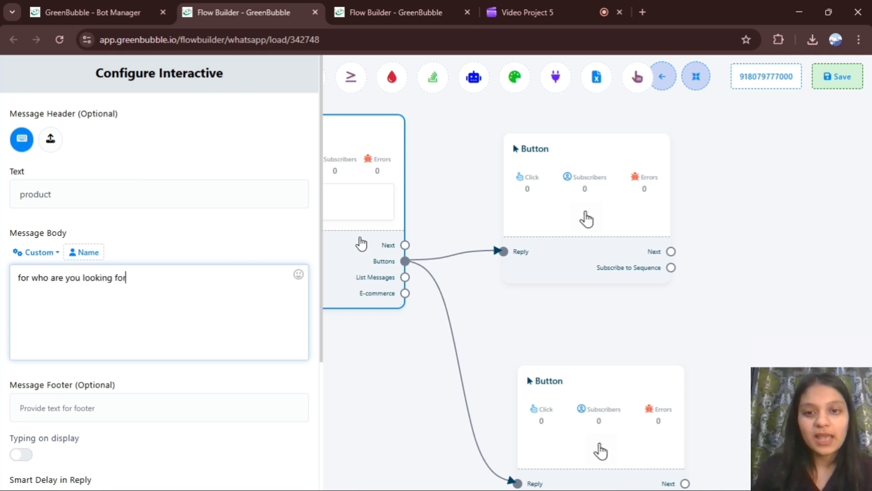
{"action": "scroll", "coordinate": [307, 309], "scroll_direction": "down", "scroll_amount": 4}
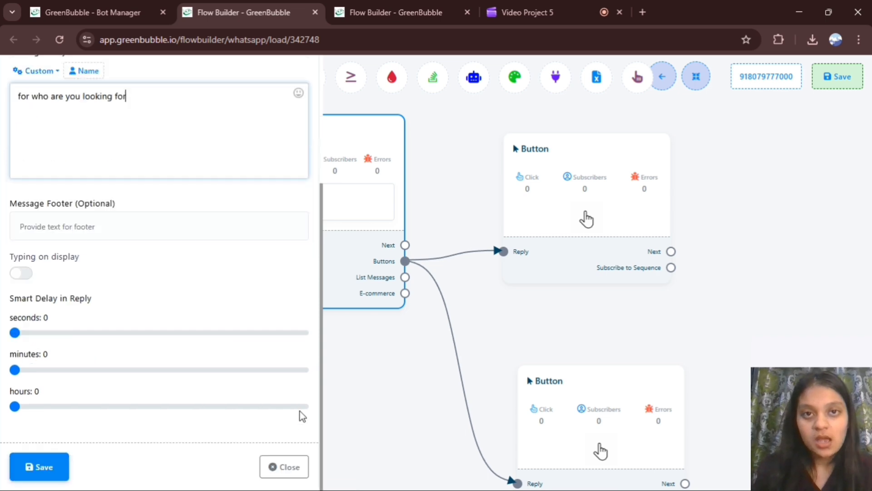
{"action": "left_click", "coordinate": [25, 466]}
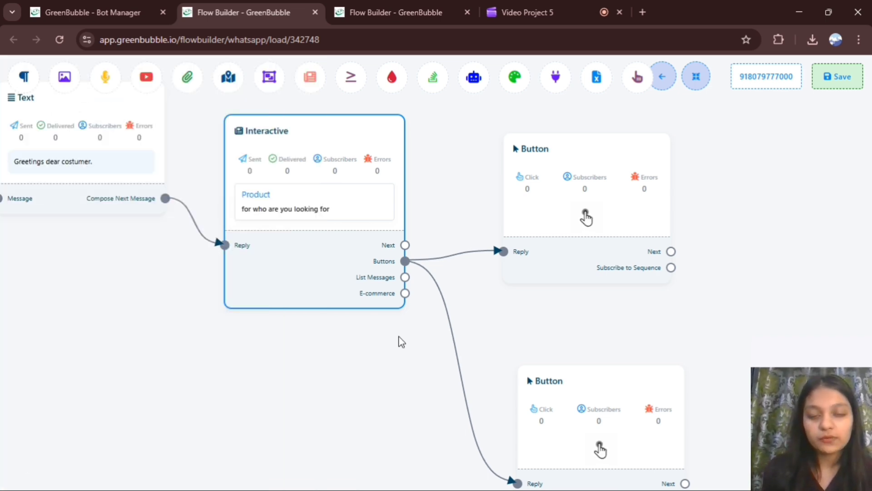
- Configure the upper Button node with the title "men", the Send Message action and the label "jeans", and save it
{"action": "double_click", "coordinate": [661, 210]}
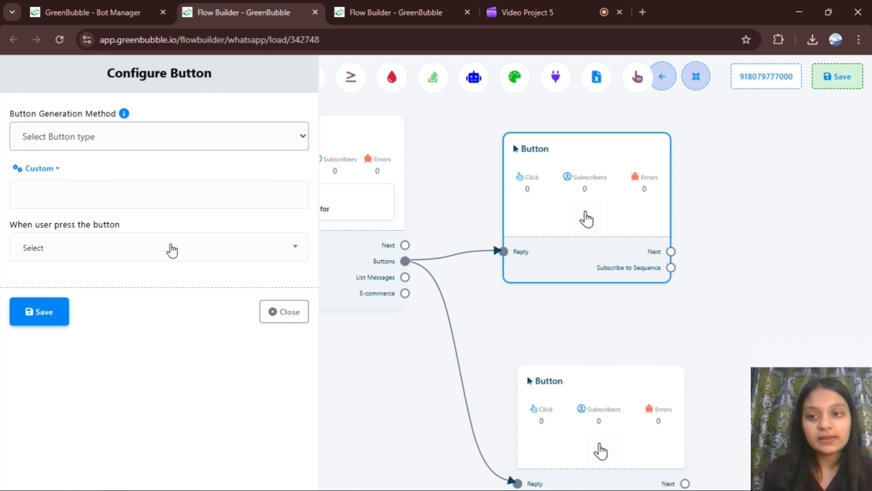
{"action": "left_click", "coordinate": [202, 200]}
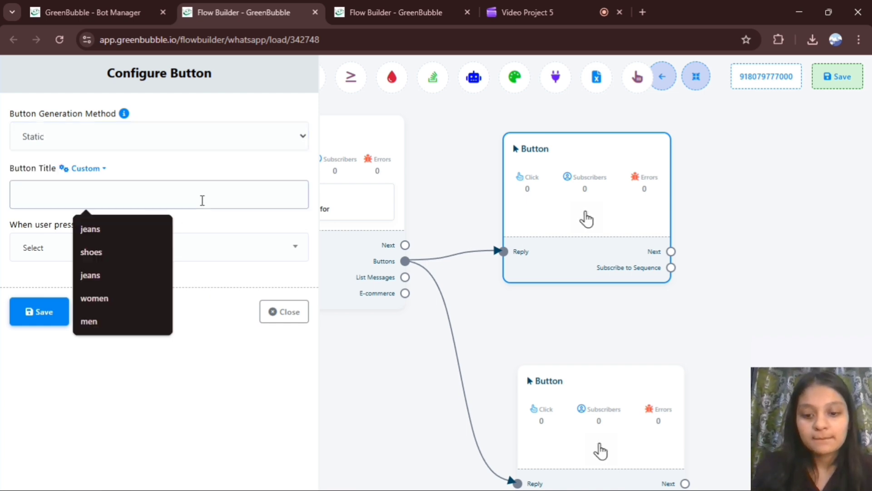
{"action": "type", "text": "men"}
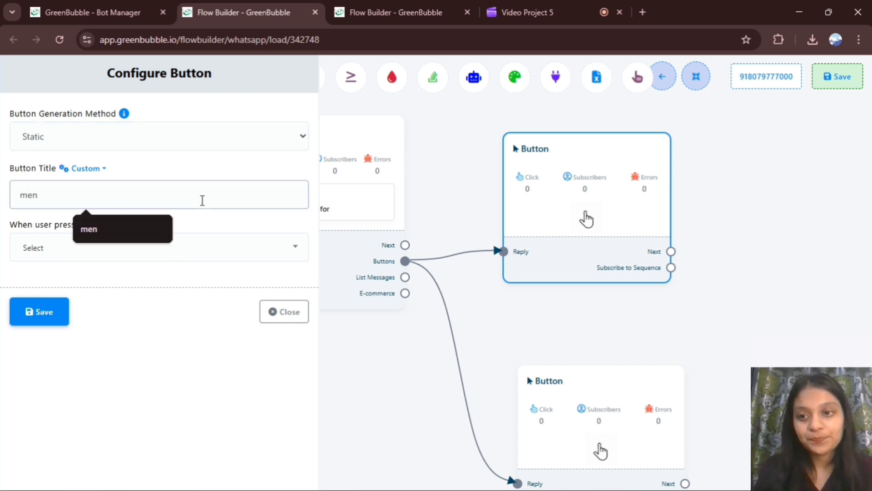
{"action": "left_click", "coordinate": [128, 237]}
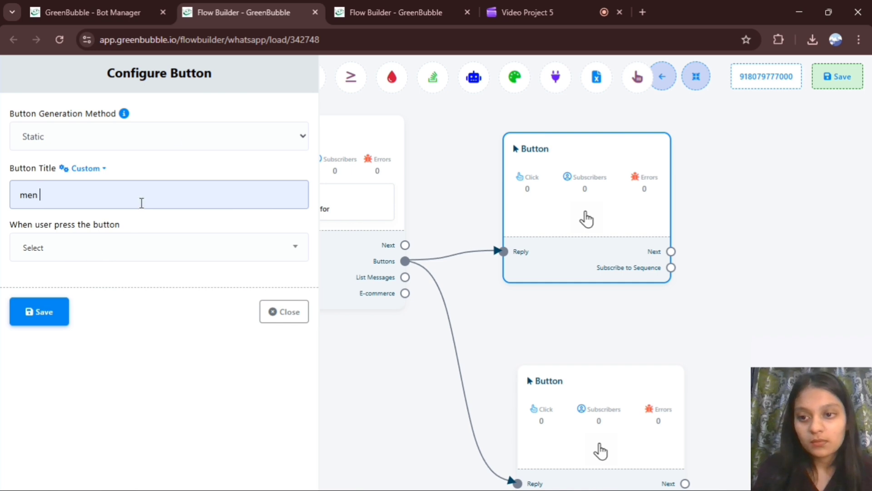
{"action": "left_click", "coordinate": [94, 252]}
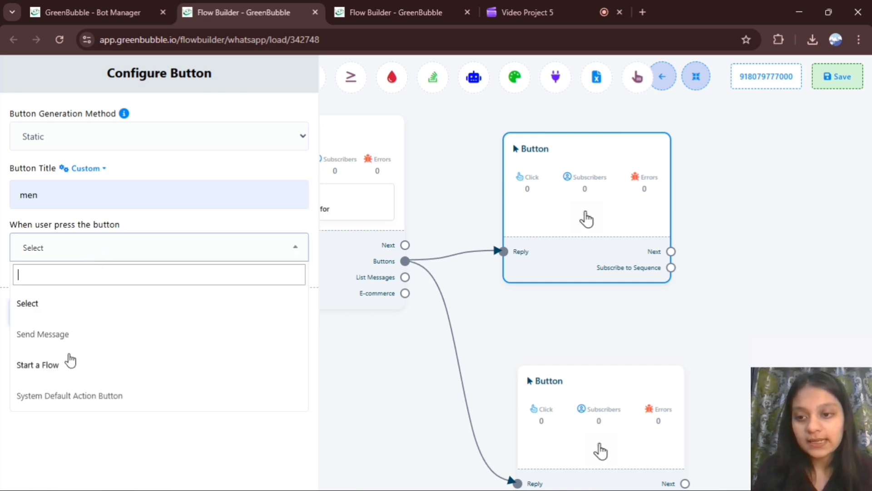
{"action": "left_click", "coordinate": [68, 340]}
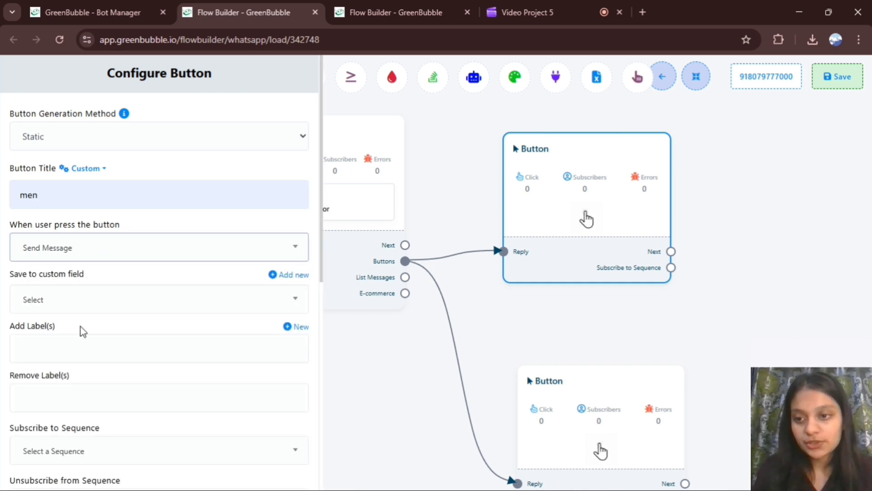
{"action": "left_click", "coordinate": [100, 356]}
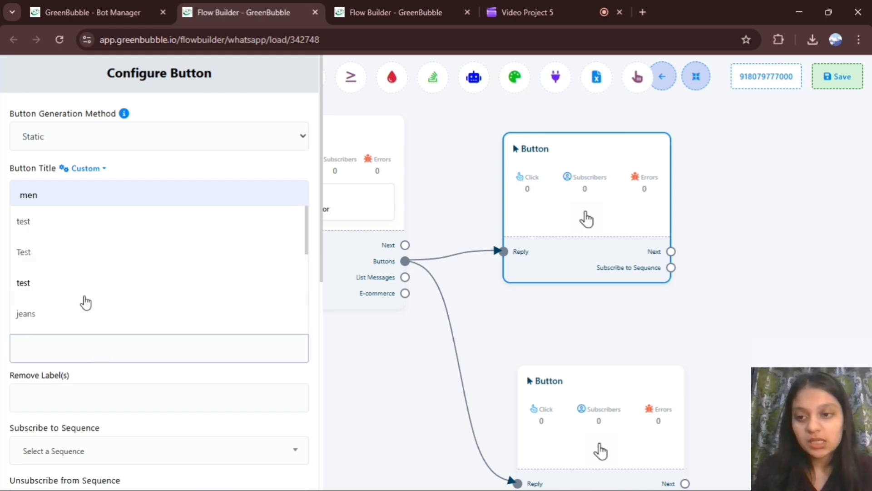
{"action": "left_click", "coordinate": [83, 315]}
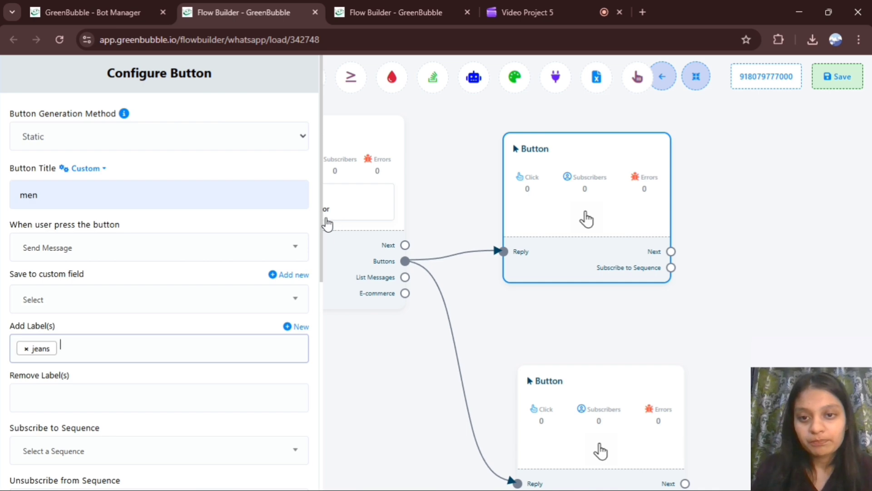
{"action": "scroll", "coordinate": [318, 278], "scroll_direction": "down", "scroll_amount": 9}
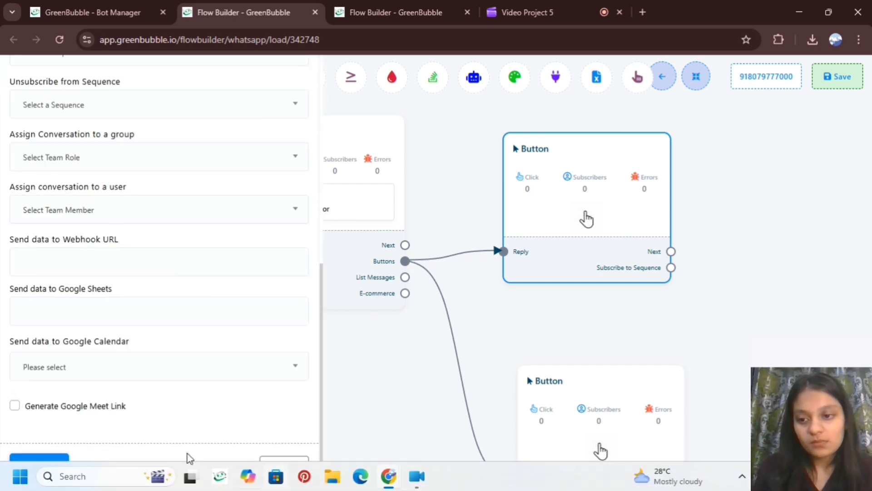
{"action": "left_click", "coordinate": [49, 466]}
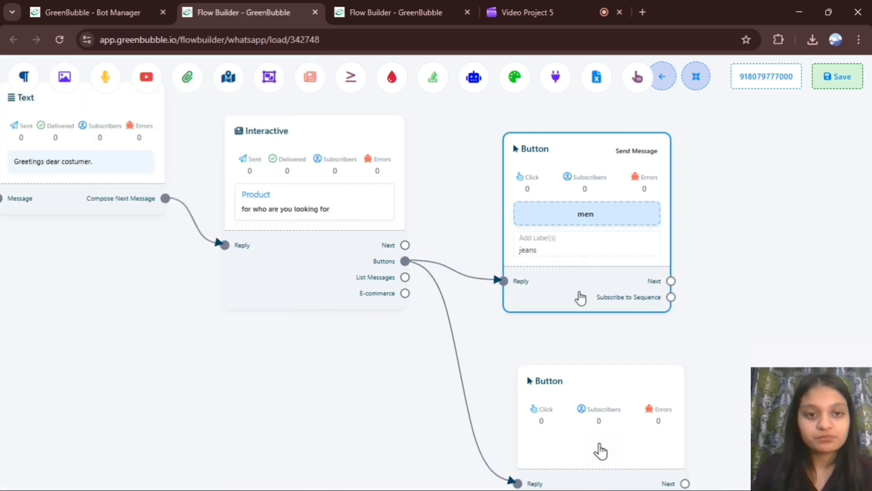
- Configure the lower Button node with the title "women" and the Send Message action, and save it
{"action": "left_click_drag", "start_coordinate": [759, 322], "coordinate": [669, 173]}
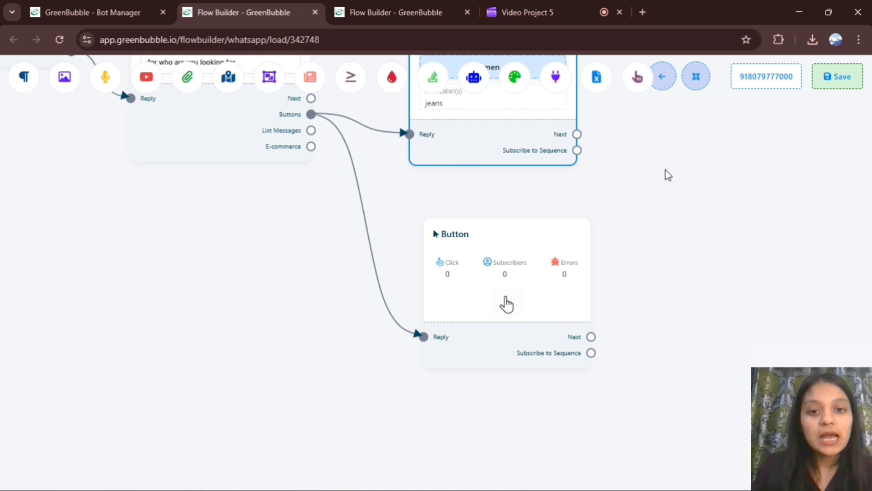
{"action": "left_click", "coordinate": [472, 268]}
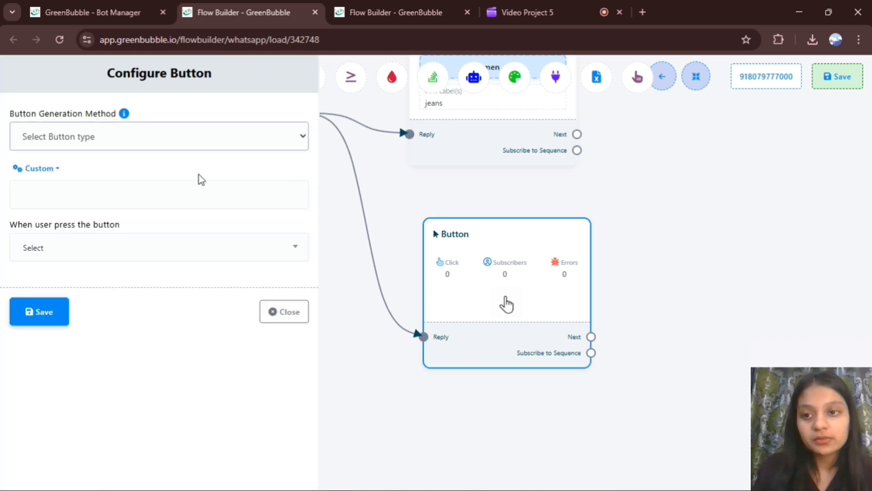
{"action": "left_click", "coordinate": [193, 185]}
{"action": "type", "text": "fem"}
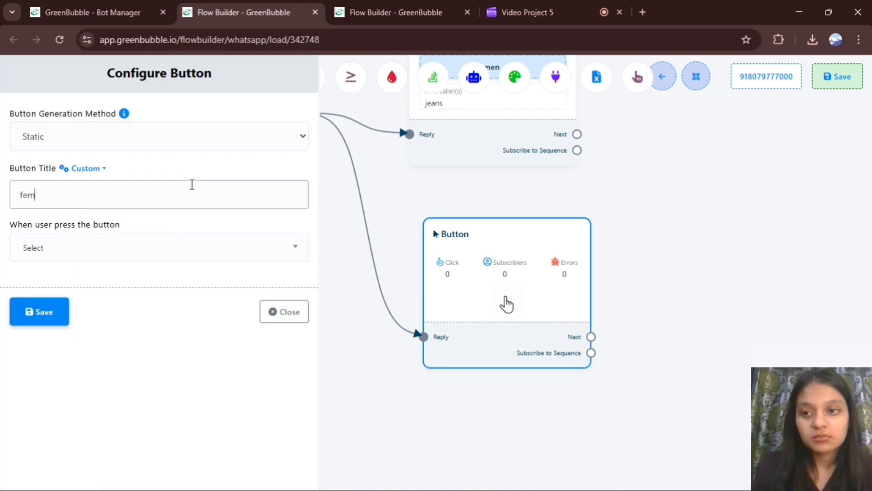
{"action": "type", "text": "wo"}
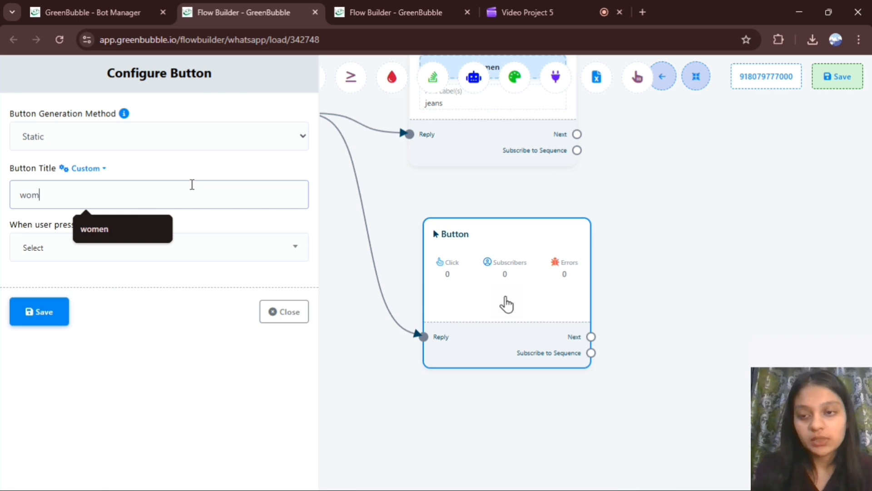
{"action": "type", "text": "m"}
{"action": "left_click", "coordinate": [103, 228]}
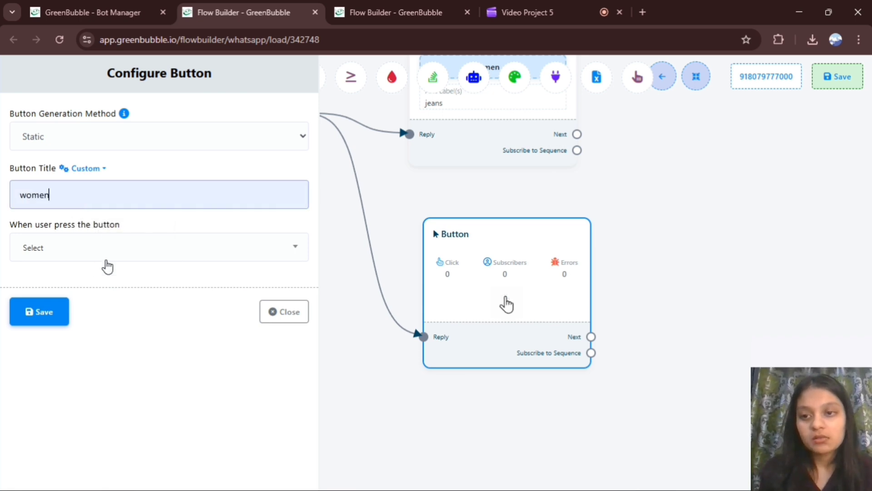
{"action": "left_click", "coordinate": [105, 252]}
{"action": "left_click", "coordinate": [92, 334]}
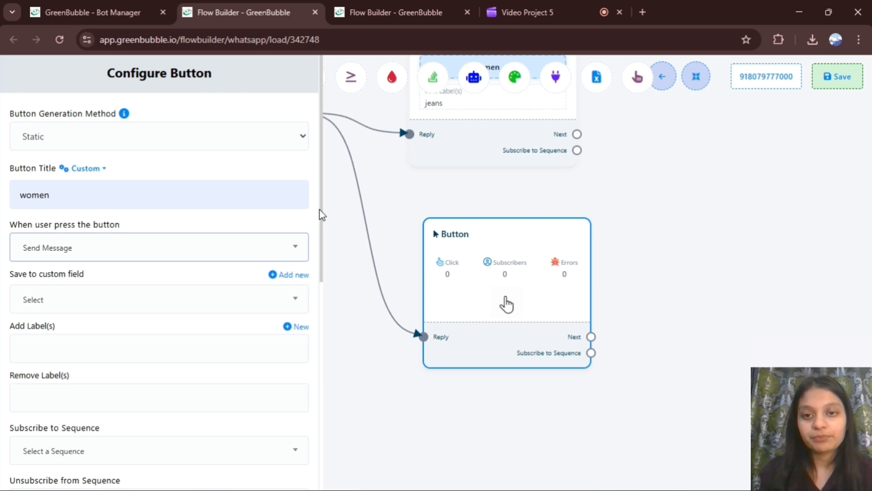
{"action": "left_click_drag", "start_coordinate": [320, 209], "coordinate": [394, 444]}
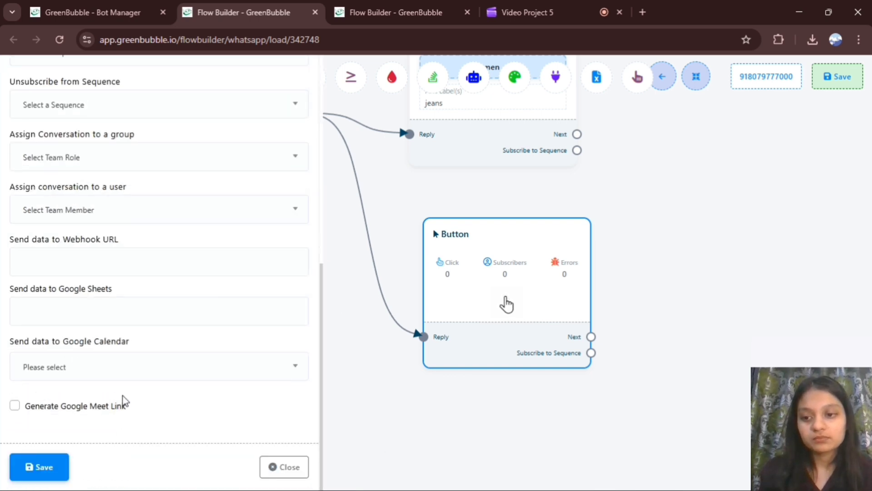
{"action": "left_click", "coordinate": [57, 461]}
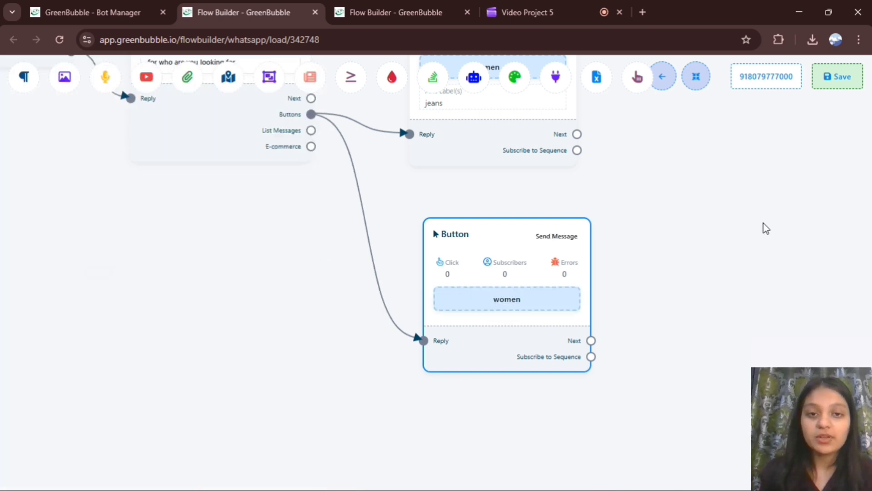
- Connect an Interactive node with the message body "what are you looking for" to the Next output of both the men and women buttons
{"action": "left_click_drag", "start_coordinate": [740, 249], "coordinate": [525, 354]}
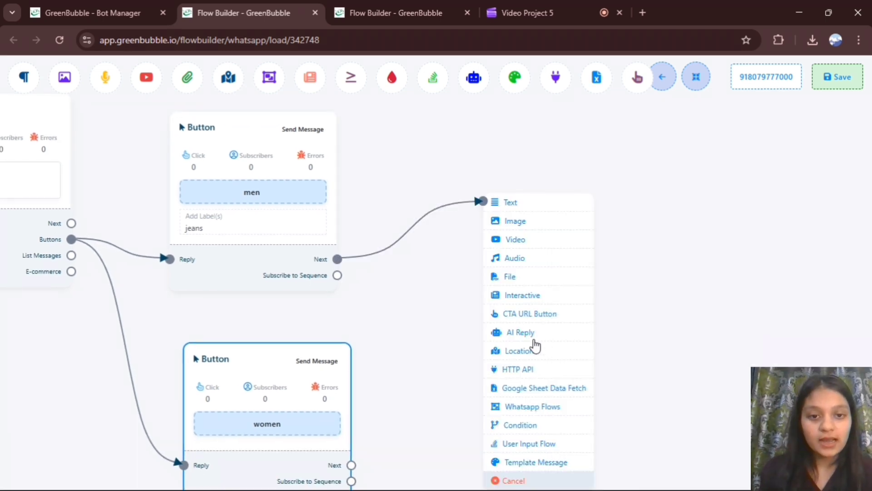
{"action": "left_click", "coordinate": [522, 296]}
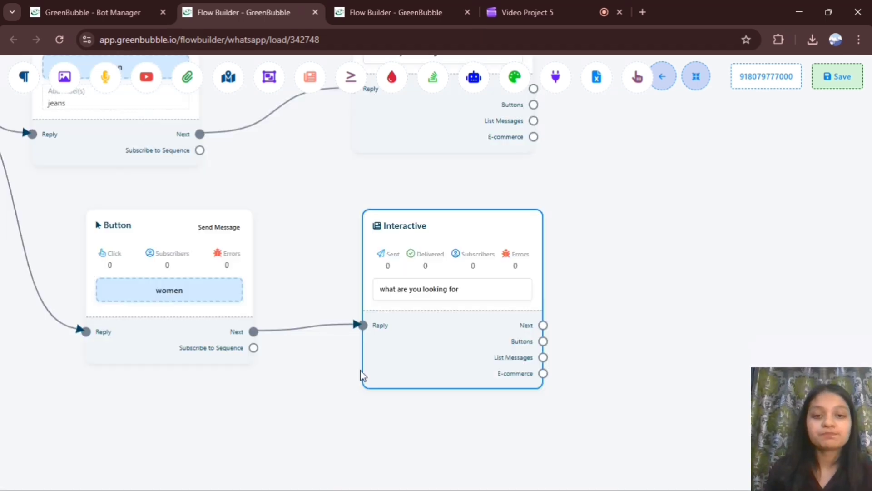
- Connect a static Button node titled "jeans" with the Send Message action to the upper "what are you looking for" node's Buttons output, and save it
{"action": "left_click_drag", "start_coordinate": [678, 345], "coordinate": [445, 453]}
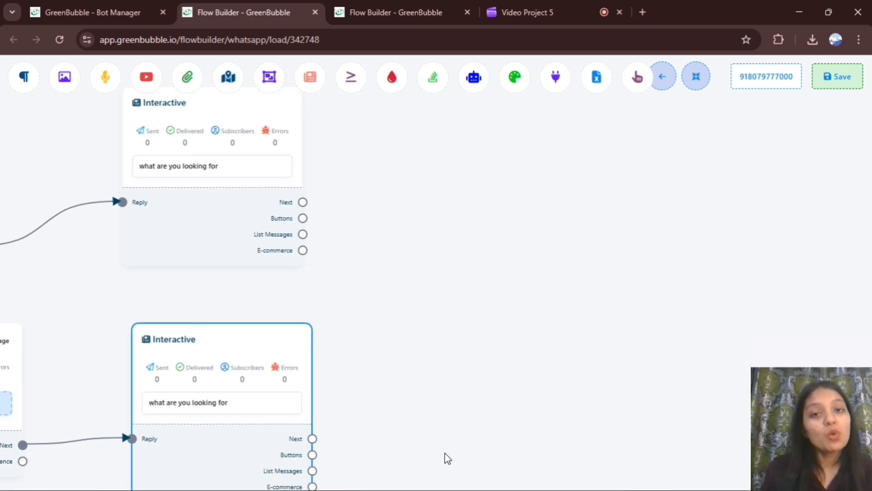
{"action": "left_click_drag", "start_coordinate": [302, 218], "coordinate": [506, 229]}
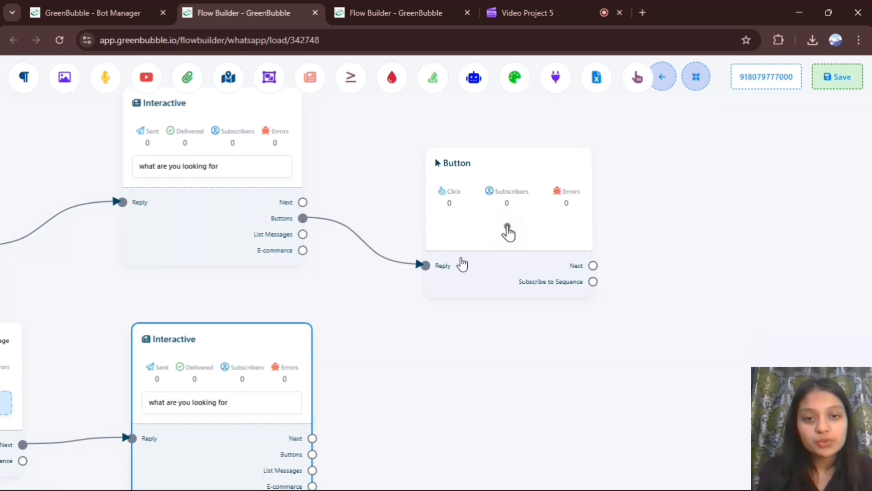
{"action": "left_click", "coordinate": [478, 227]}
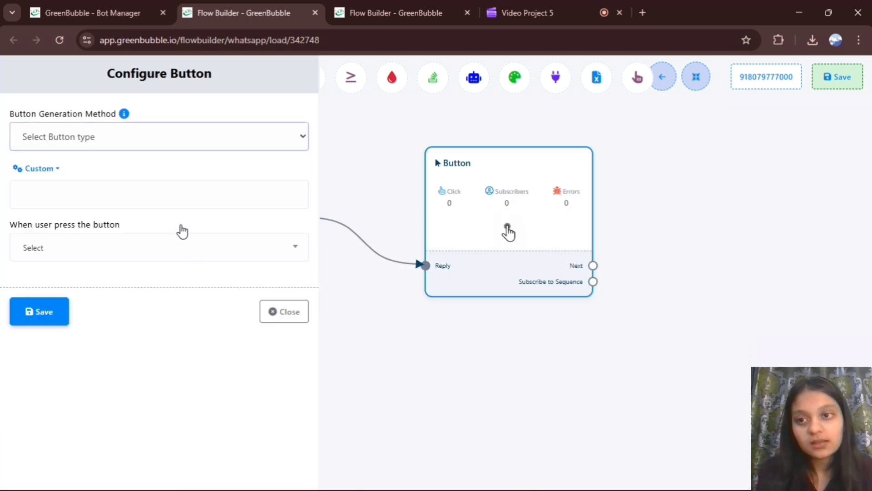
{"action": "left_click", "coordinate": [177, 203]}
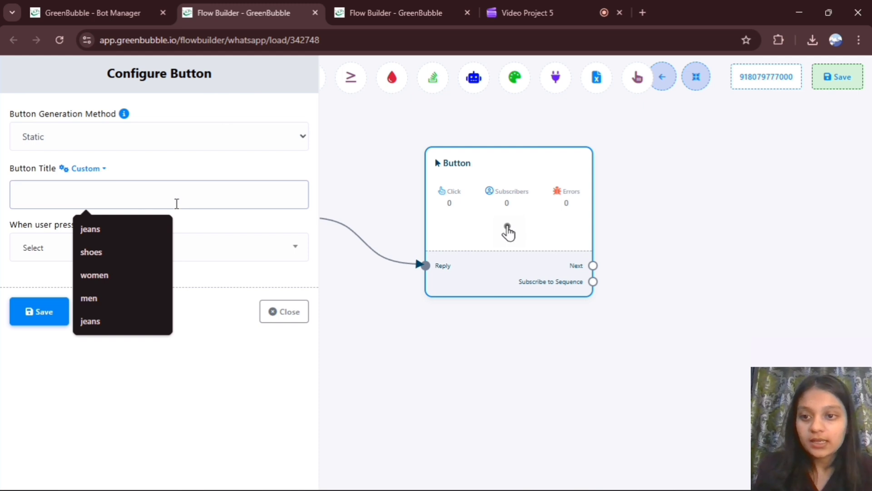
{"action": "left_click", "coordinate": [124, 230]}
{"action": "left_click", "coordinate": [119, 247]}
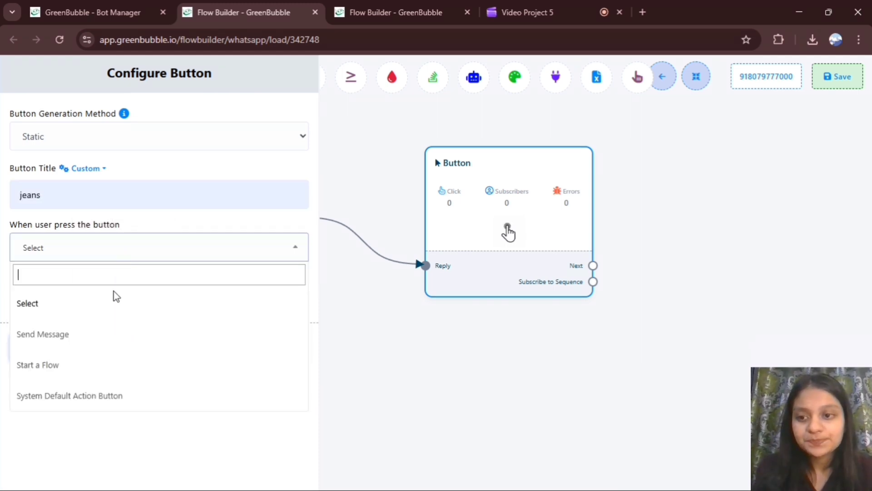
{"action": "left_click", "coordinate": [114, 338]}
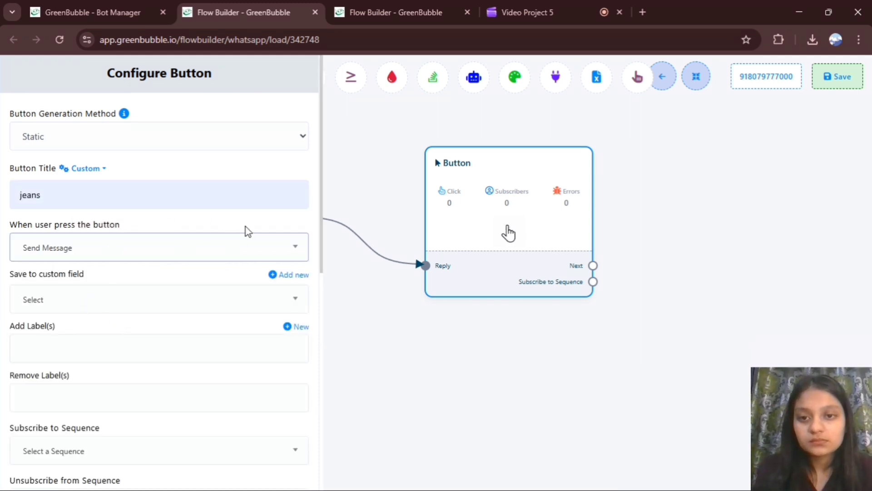
{"action": "left_click_drag", "start_coordinate": [322, 218], "coordinate": [334, 449]}
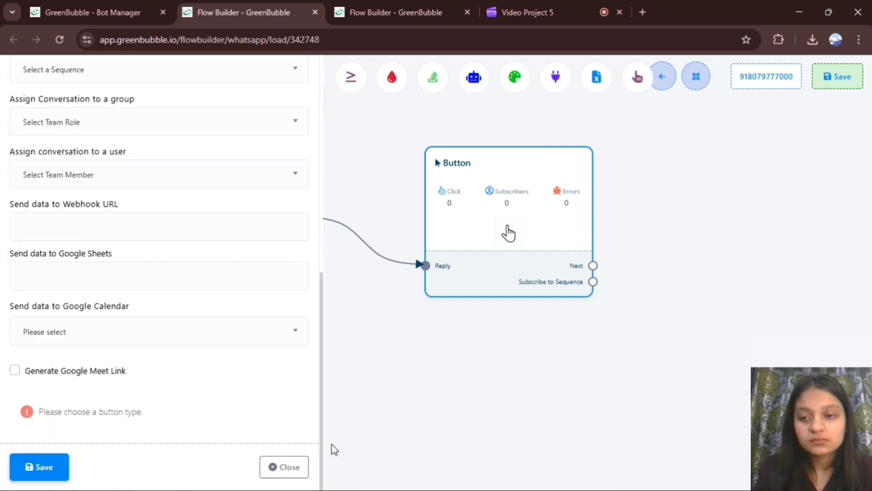
{"action": "left_click", "coordinate": [54, 470]}
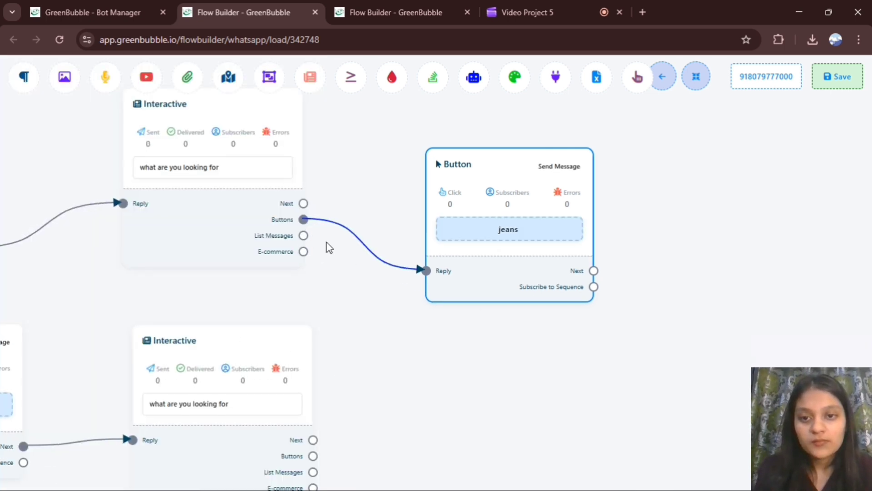
- Add a second static Button node to the same Interactive node's Buttons output, titled "shoes" with the Send Message action, and save it
{"action": "left_click_drag", "start_coordinate": [313, 225], "coordinate": [347, 259]}
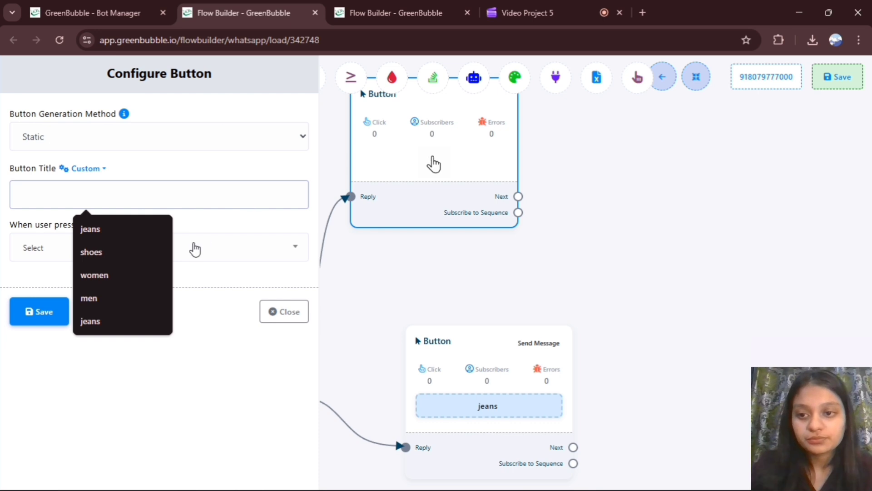
{"action": "left_click", "coordinate": [101, 251]}
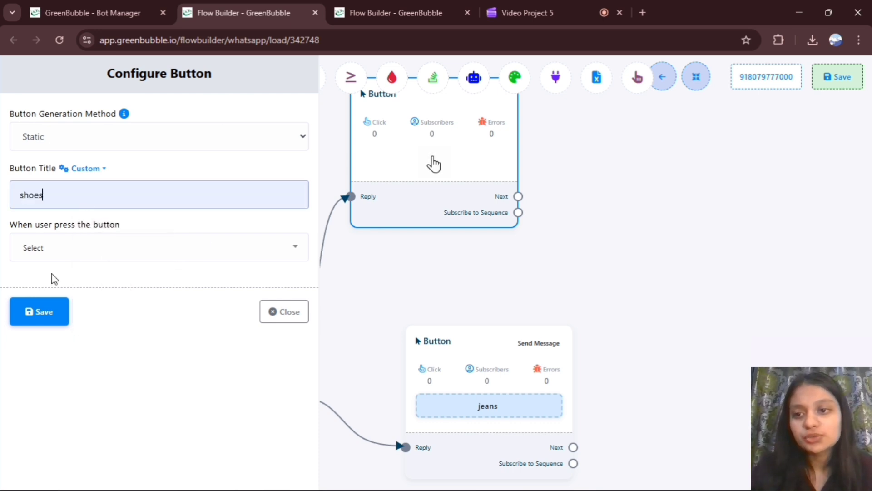
{"action": "left_click", "coordinate": [54, 258]}
{"action": "left_click", "coordinate": [60, 348]}
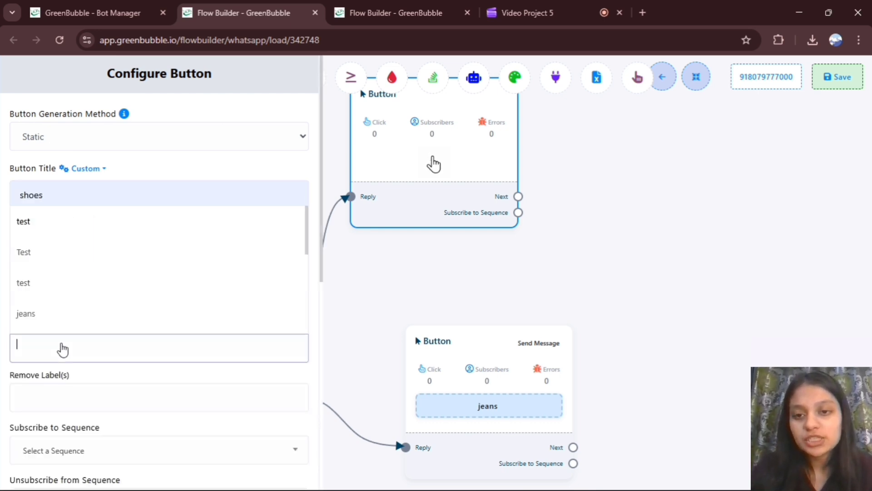
{"action": "left_click", "coordinate": [322, 249]}
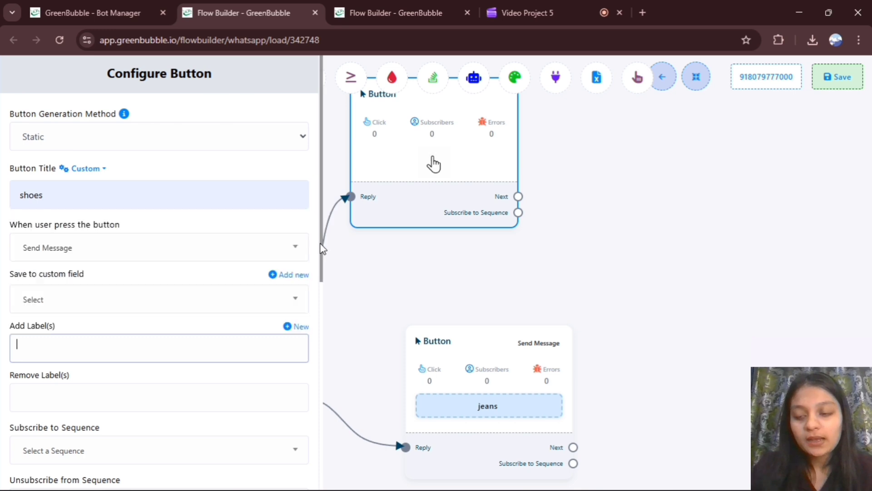
{"action": "left_click_drag", "start_coordinate": [322, 249], "coordinate": [50, 463]}
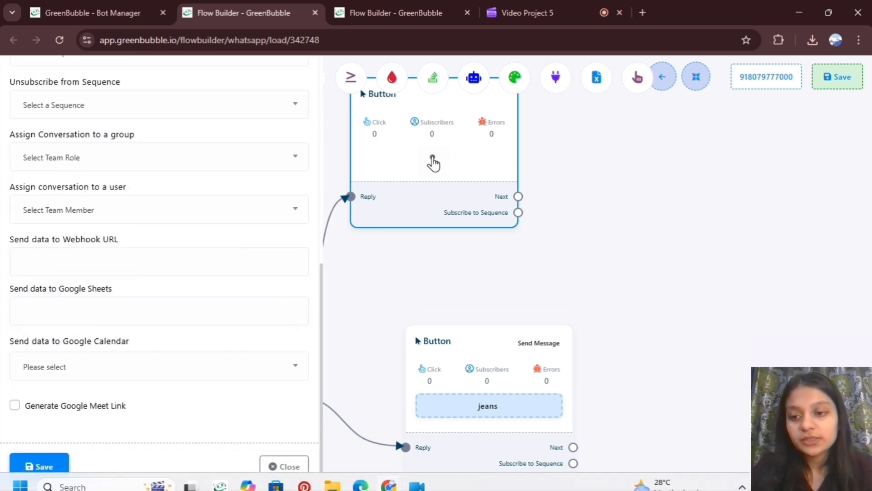
{"action": "left_click", "coordinate": [50, 464]}
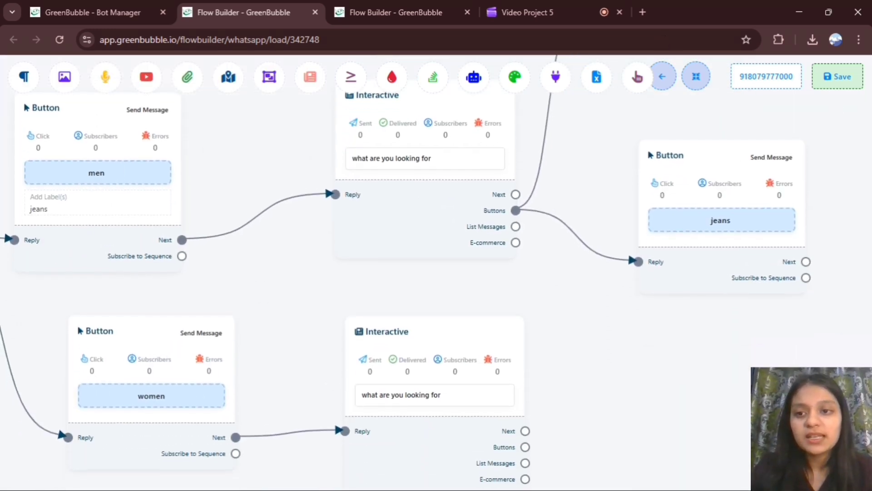
- Connect a new Interactive node to the Next output of the shoes button
{"action": "left_click_drag", "start_coordinate": [662, 326], "coordinate": [604, 302]}
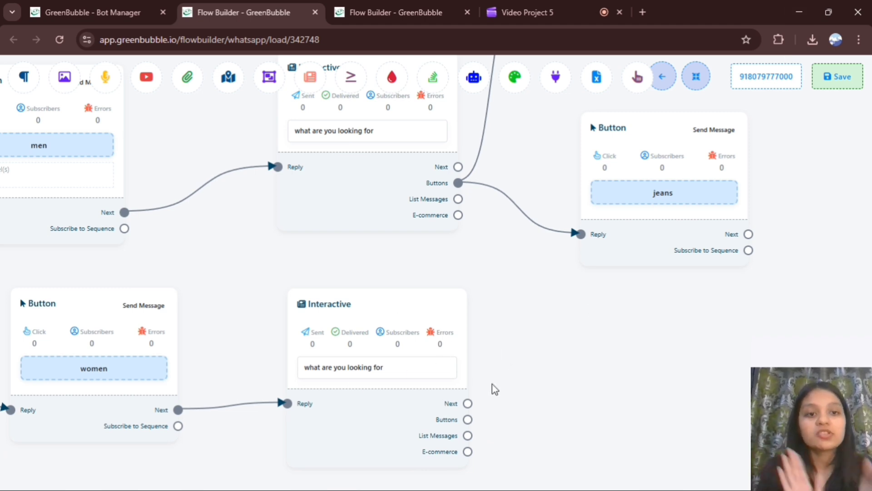
{"action": "left_click_drag", "start_coordinate": [513, 441], "coordinate": [447, 489]}
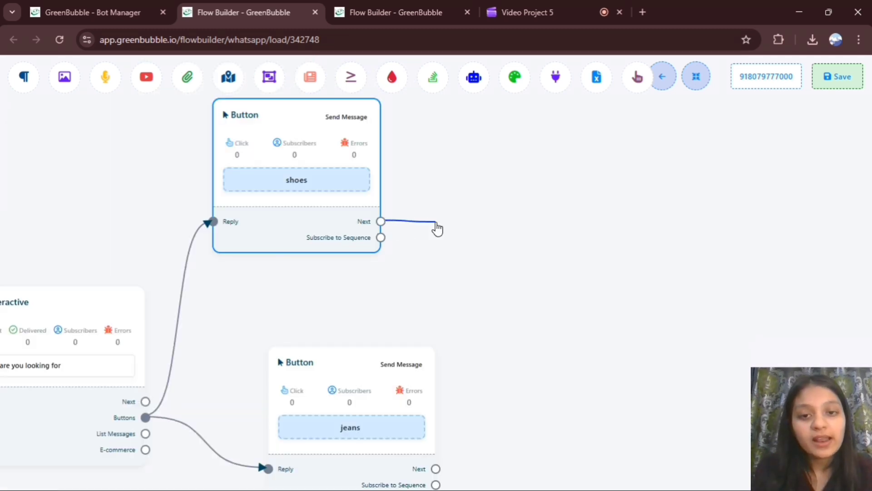
{"action": "left_click_drag", "start_coordinate": [438, 228], "coordinate": [518, 246]}
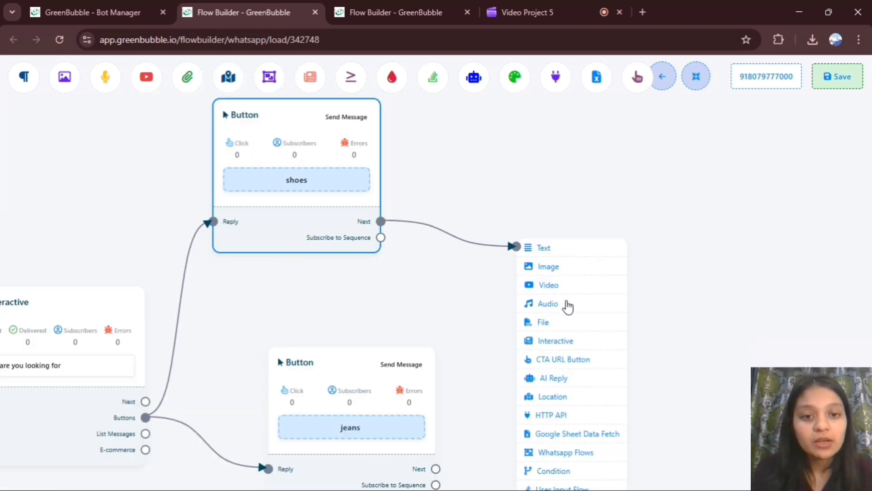
{"action": "left_click", "coordinate": [563, 341]}
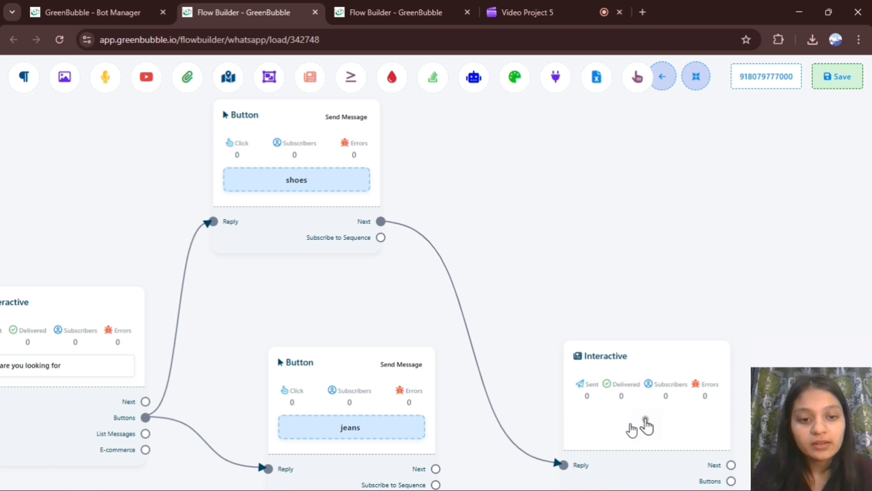
- Set the new Interactive node's message body to "here is your product", save it, and place the node beside the shoes button
{"action": "left_click", "coordinate": [631, 430]}
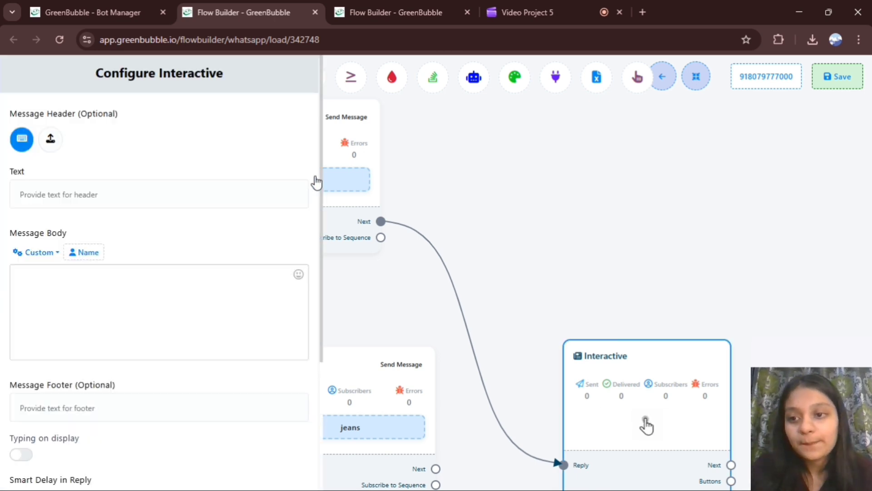
{"action": "left_click", "coordinate": [231, 281]}
{"action": "type", "text": "here"}
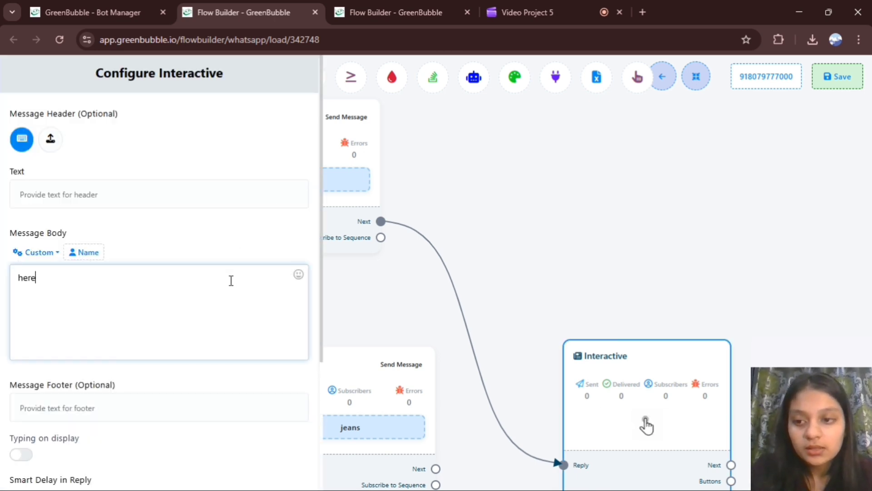
{"action": "type", "text": " is yo"}
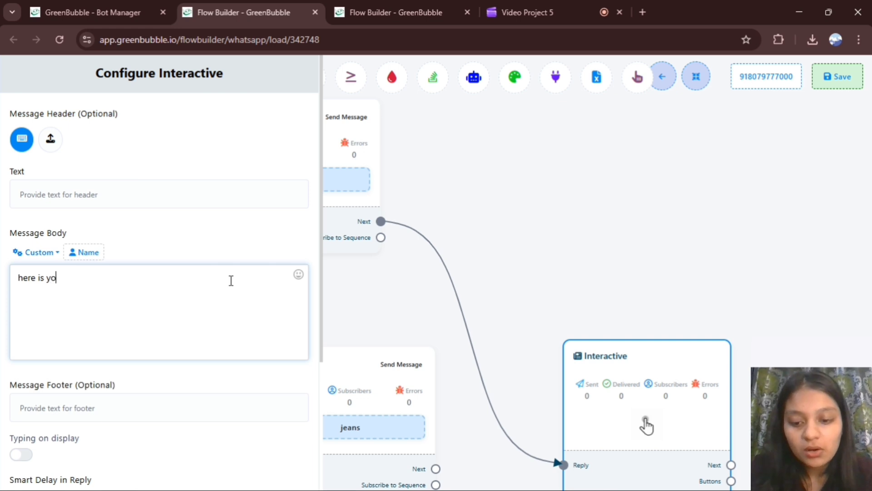
{"action": "type", "text": "ur product"}
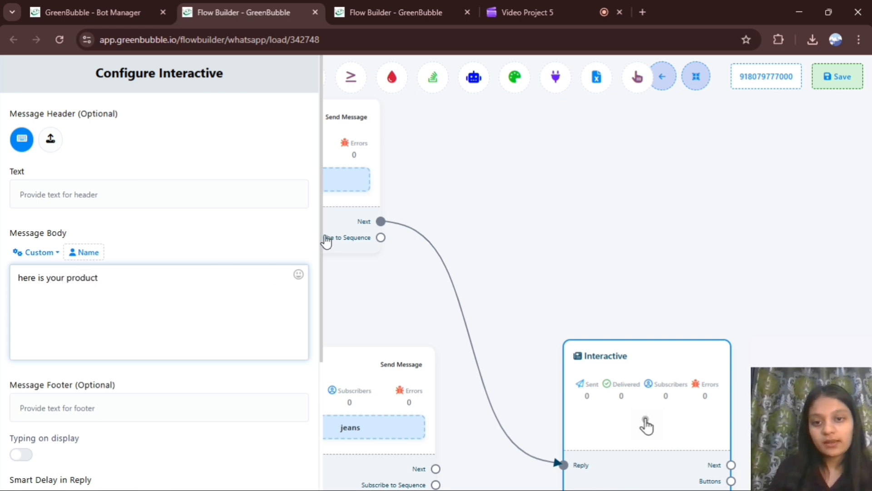
{"action": "left_click_drag", "start_coordinate": [321, 239], "coordinate": [320, 363]}
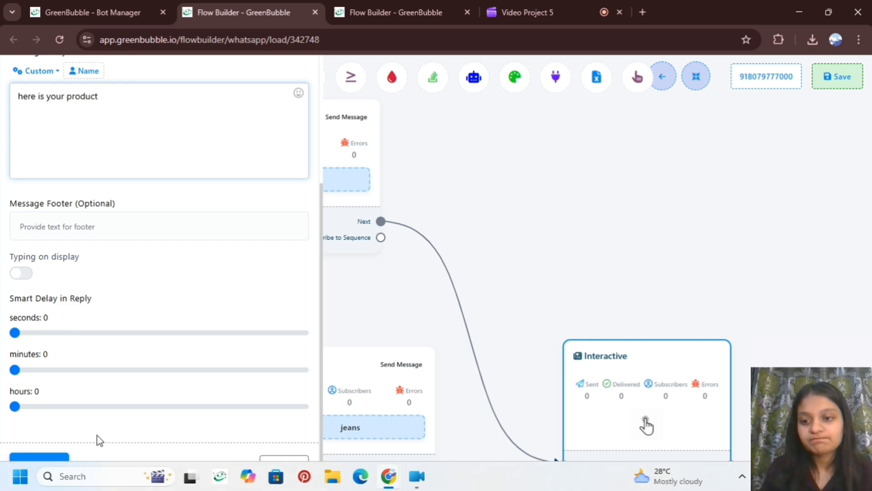
{"action": "left_click", "coordinate": [41, 459]}
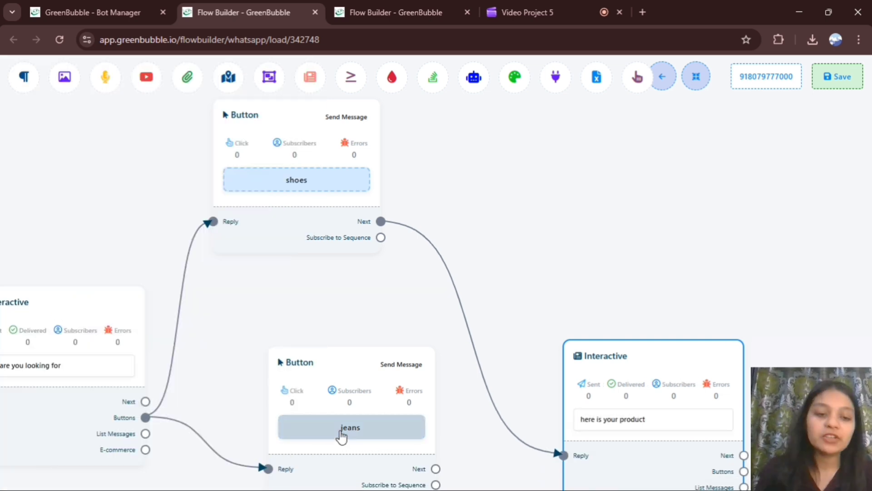
{"action": "left_click_drag", "start_coordinate": [665, 362], "coordinate": [570, 138]}
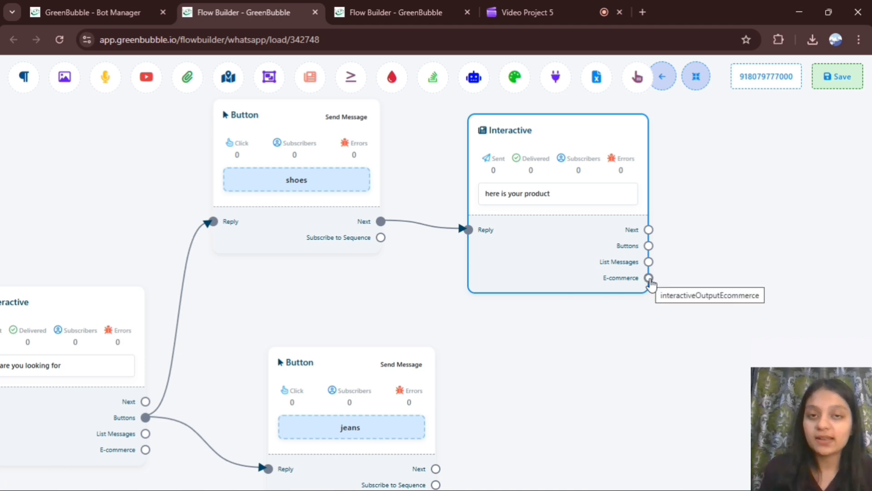
- Connect a Catalog node to the "here is your product" node's E-commerce output, select the Digital Domination catalog, and save it
{"action": "left_click_drag", "start_coordinate": [649, 277], "coordinate": [760, 189]}
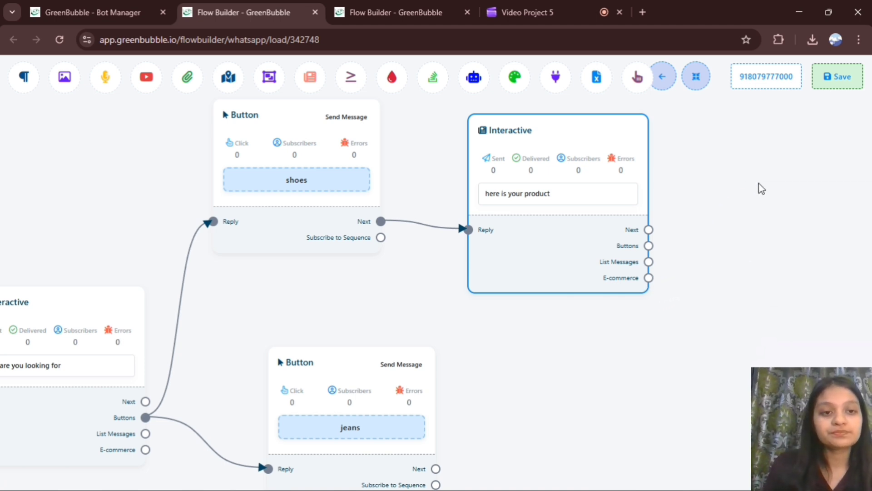
{"action": "left_click_drag", "start_coordinate": [804, 334], "coordinate": [492, 312]}
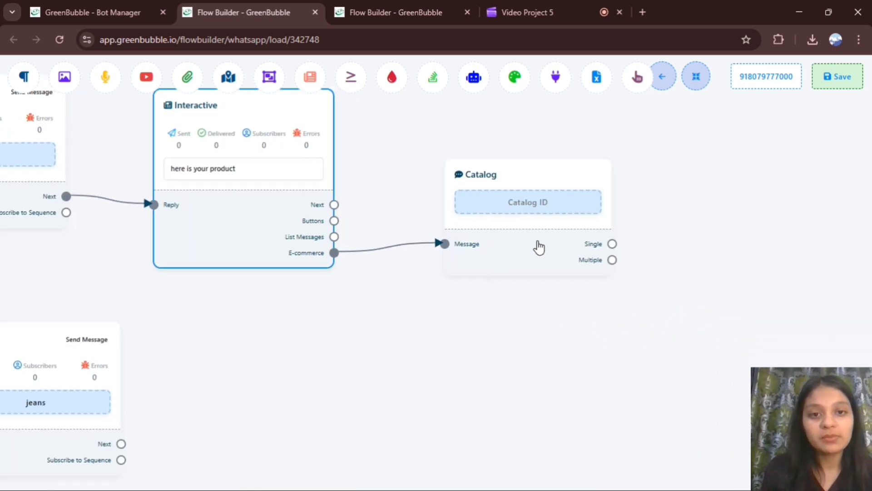
{"action": "left_click", "coordinate": [532, 217]}
{"action": "left_click", "coordinate": [532, 217]}
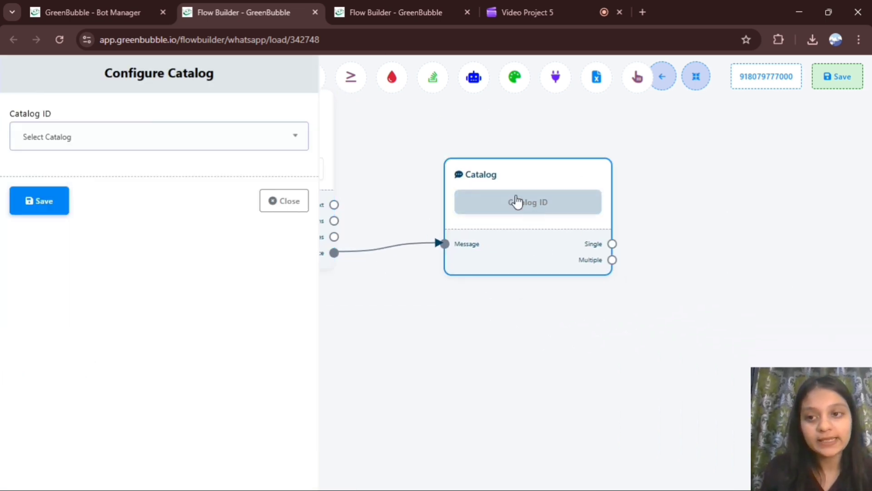
{"action": "left_click", "coordinate": [291, 146]}
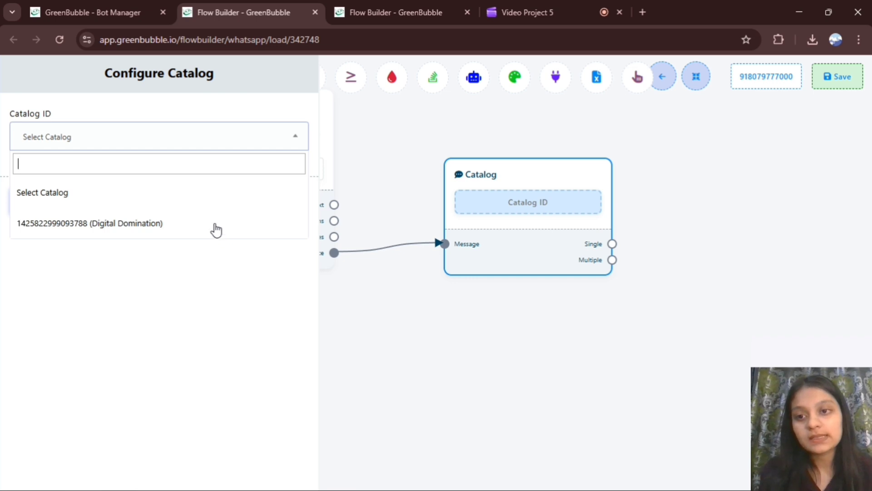
{"action": "left_click", "coordinate": [179, 223]}
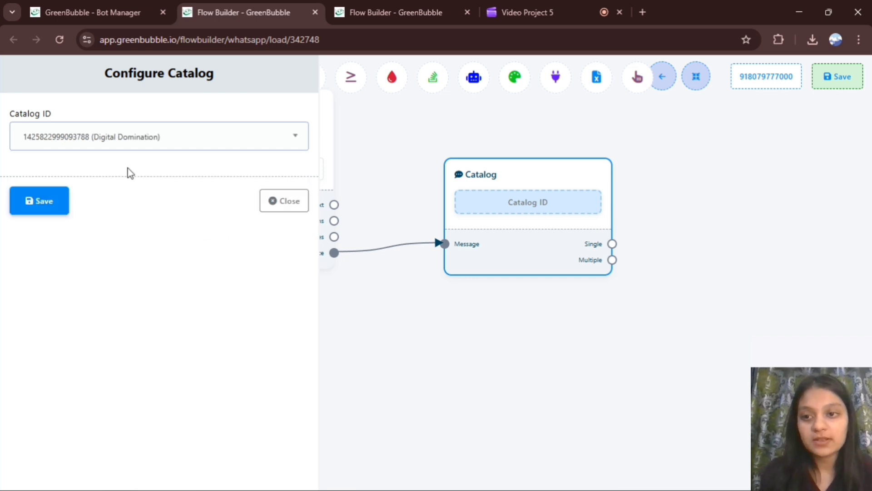
{"action": "left_click", "coordinate": [53, 203]}
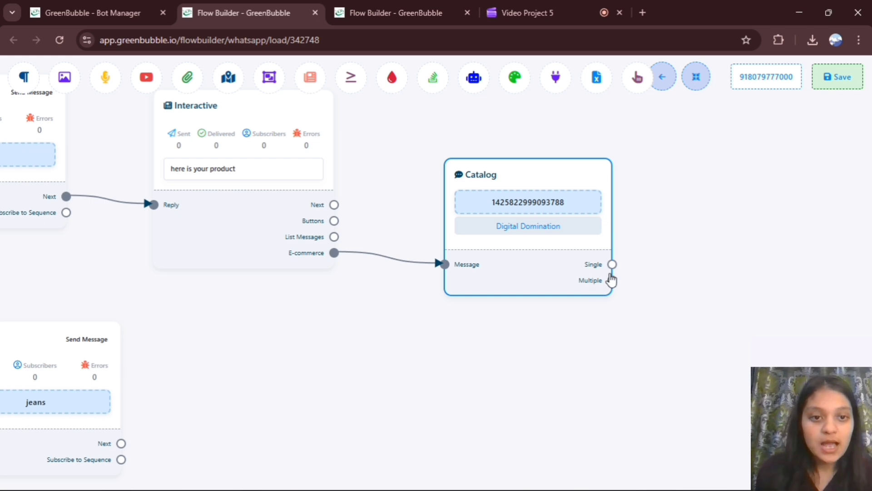
- Connect a Product Section node with its Product nodes to the Catalog node's Multiple output
{"action": "left_click_drag", "start_coordinate": [614, 281], "coordinate": [681, 246]}
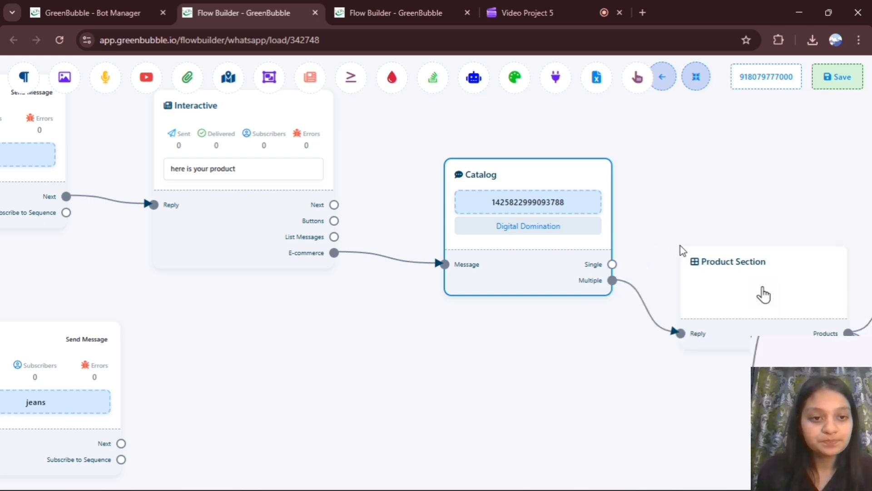
{"action": "left_click_drag", "start_coordinate": [754, 296], "coordinate": [653, 410]}
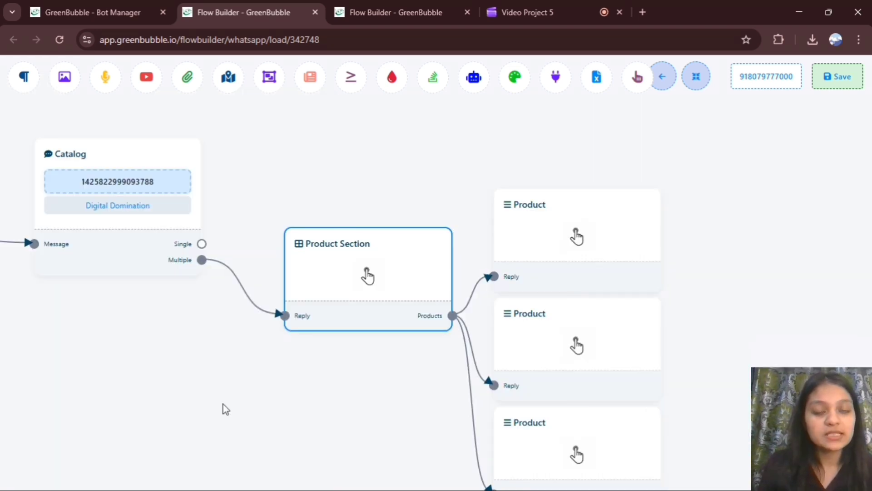
{"action": "left_click_drag", "start_coordinate": [223, 404], "coordinate": [200, 342]}
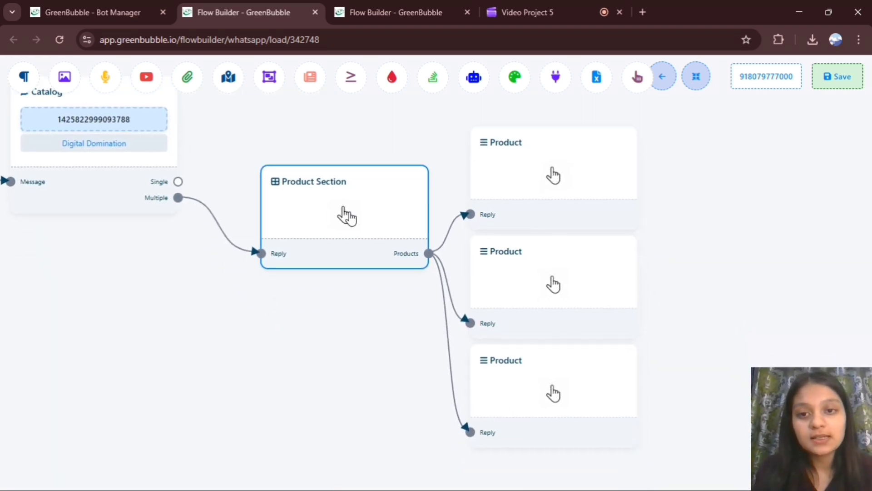
{"action": "right_click", "coordinate": [346, 216]}
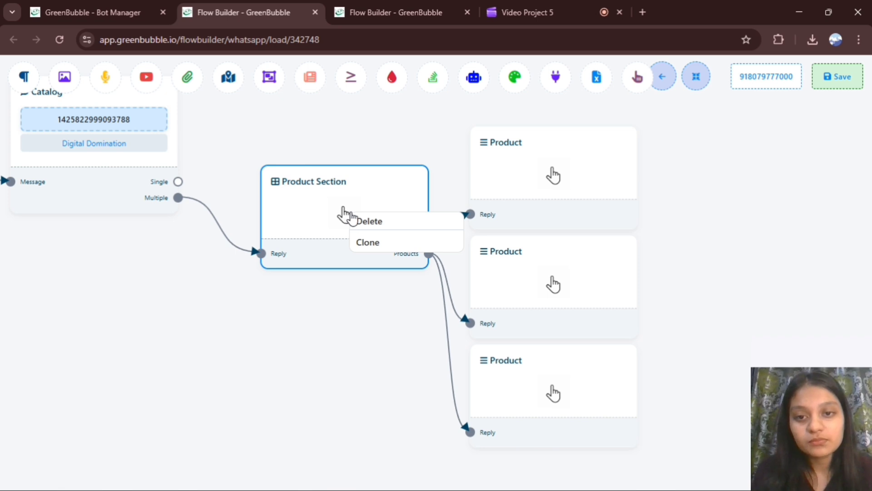
- Give the Product Section node the title "Product Display" and save it
{"action": "double_click", "coordinate": [344, 211]}
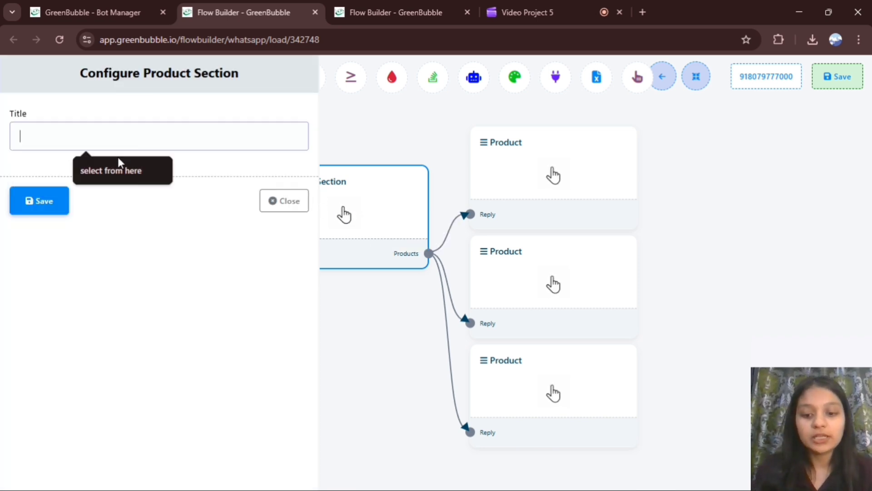
{"action": "type", "text": "produc"}
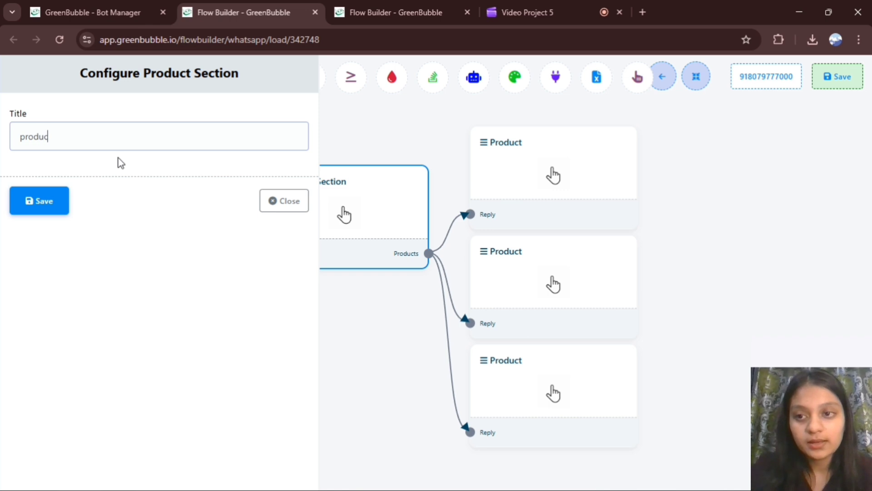
{"action": "type", "text": "t dispa"}
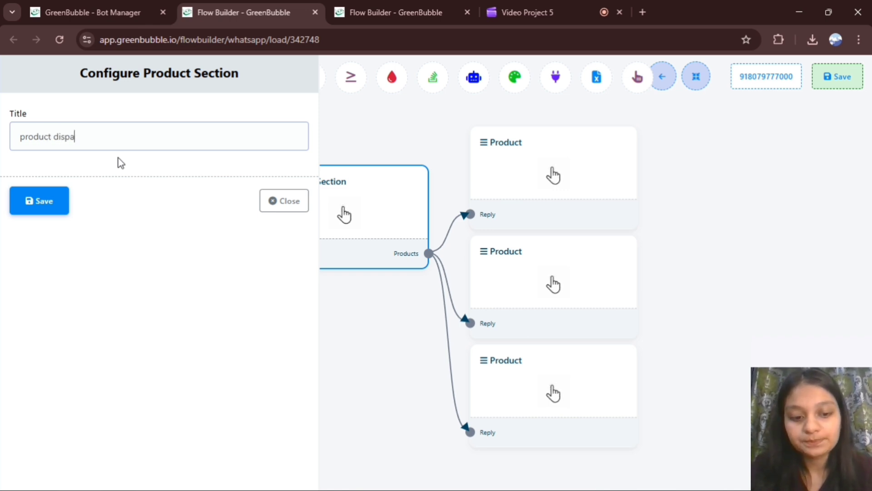
{"action": "type", "text": "layu"}
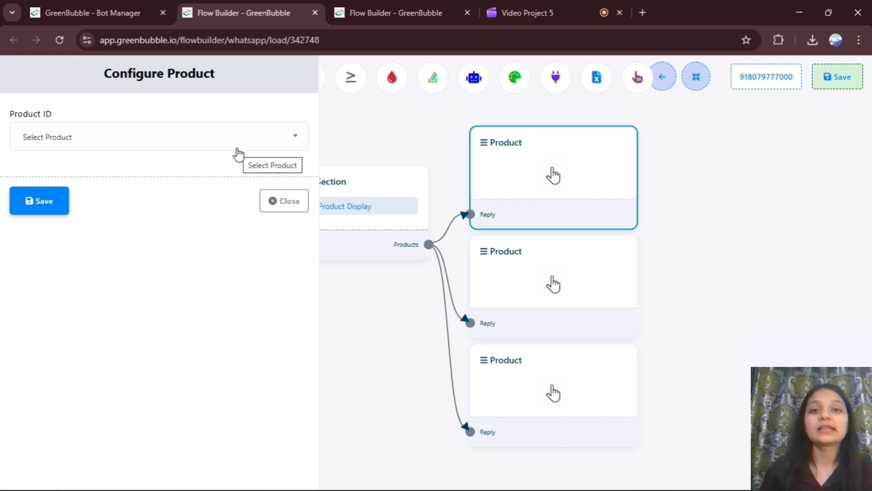
- Assign the Walytic Lifetime Deal product to the first Product node and save it
{"action": "left_click", "coordinate": [232, 146]}
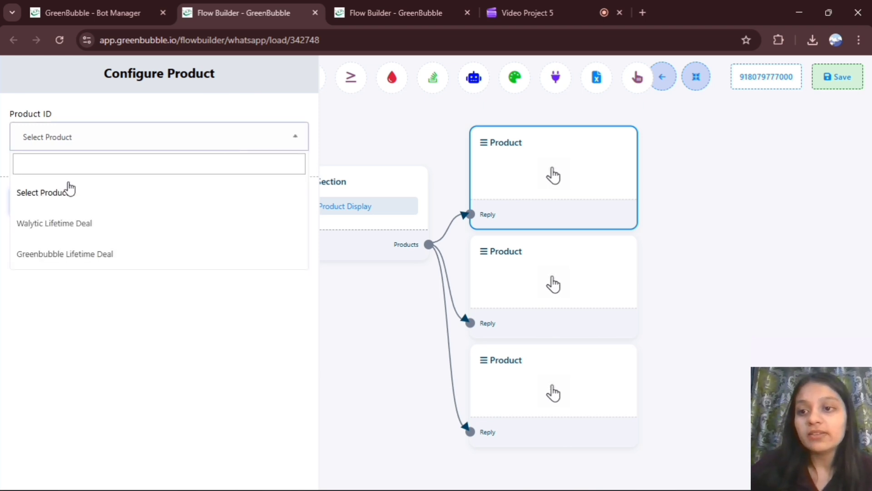
{"action": "left_click", "coordinate": [72, 227]}
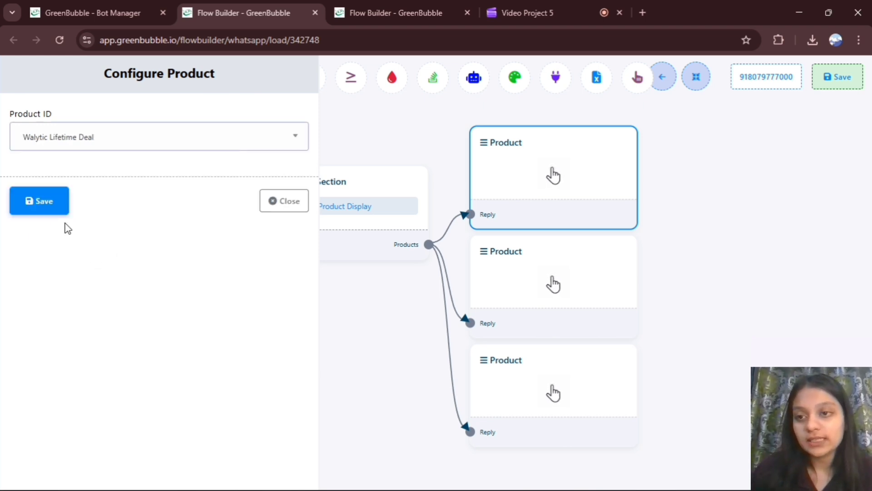
{"action": "left_click", "coordinate": [42, 203]}
- Assign Greenbubble Lifetime Deal to the second Product node, save it, and delete the empty third Product node
{"action": "left_click", "coordinate": [510, 296]}
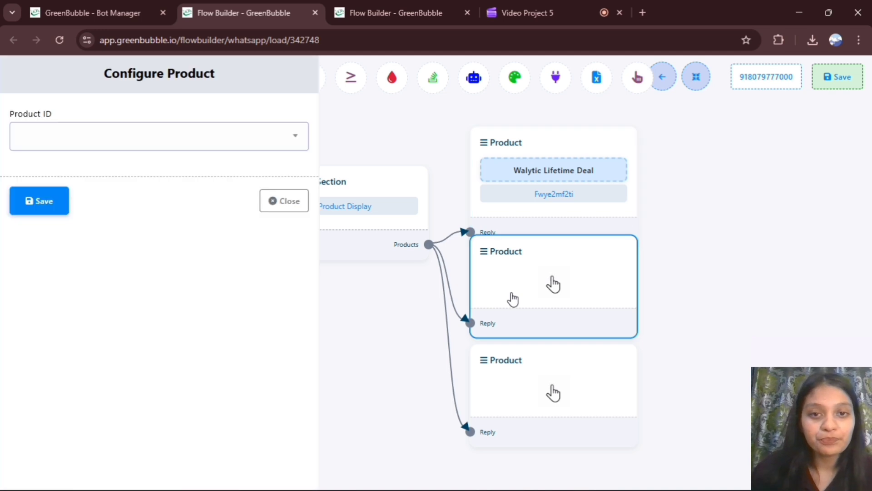
{"action": "left_click", "coordinate": [238, 139]}
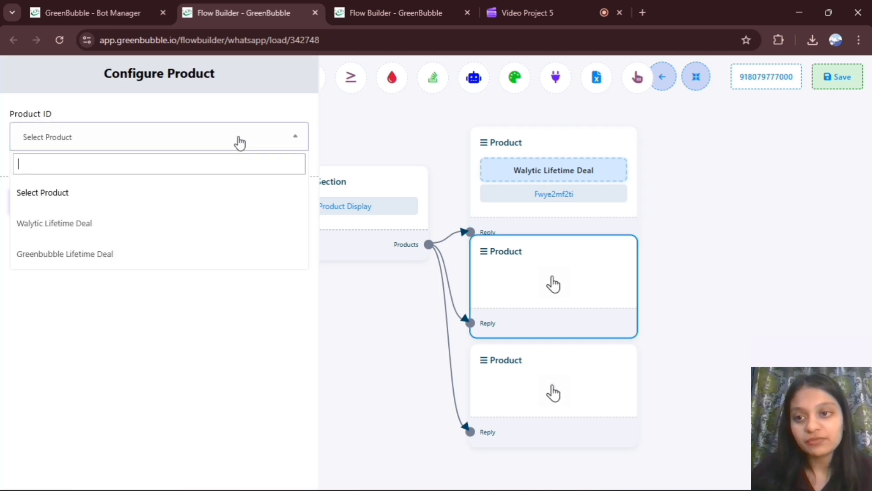
{"action": "left_click", "coordinate": [140, 248]}
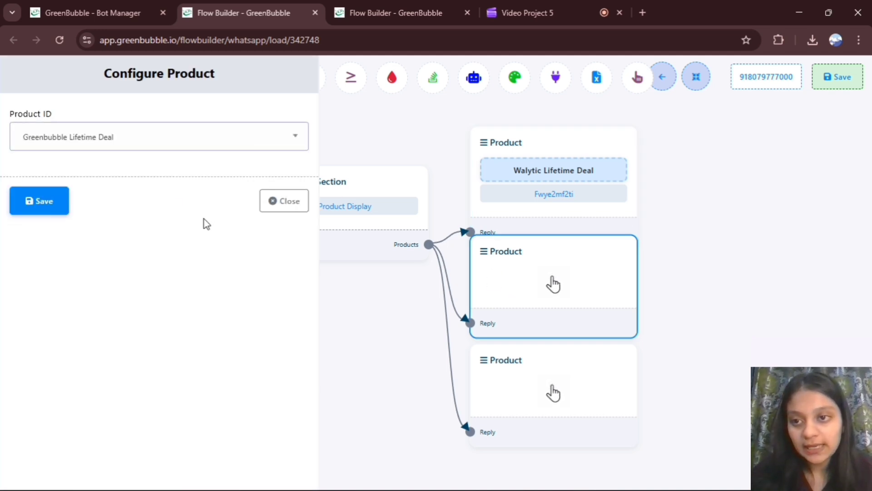
{"action": "left_click", "coordinate": [62, 191]}
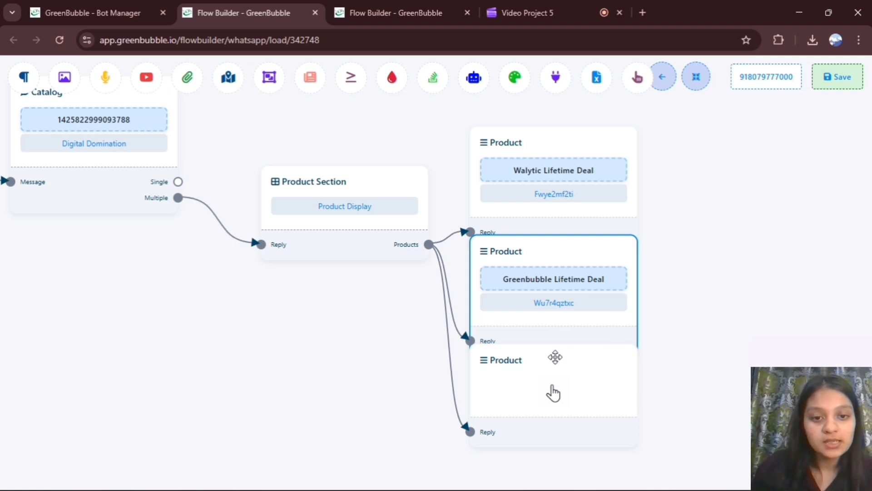
{"action": "right_click", "coordinate": [550, 359]}
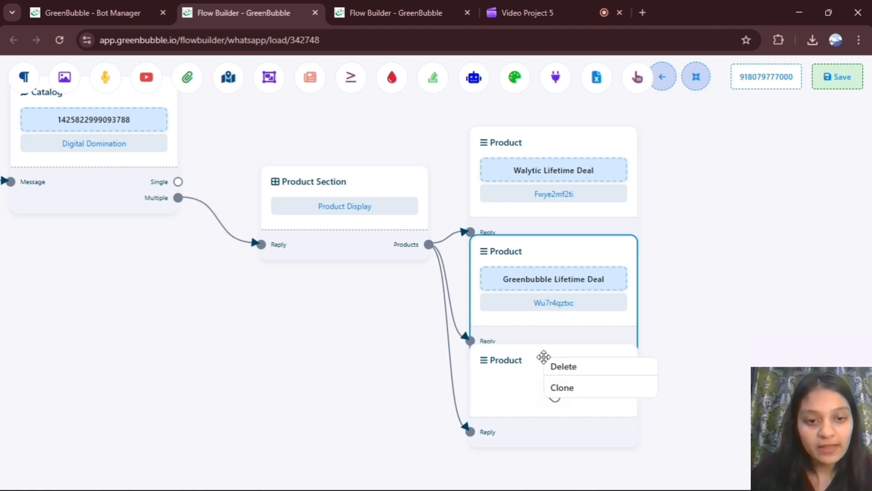
{"action": "left_click", "coordinate": [572, 370]}
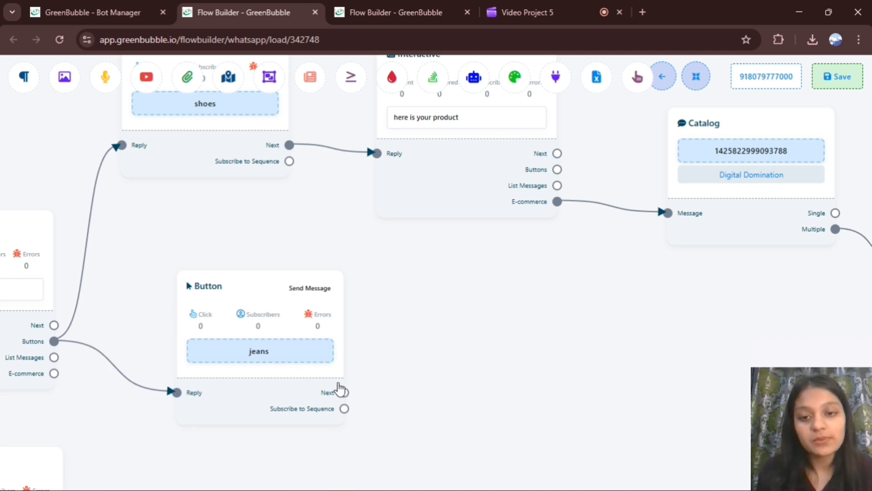
- Connect a Text node to the jeans button's Next output and save it with the message "testing catalog"
{"action": "left_click_drag", "start_coordinate": [344, 392], "coordinate": [457, 337]}
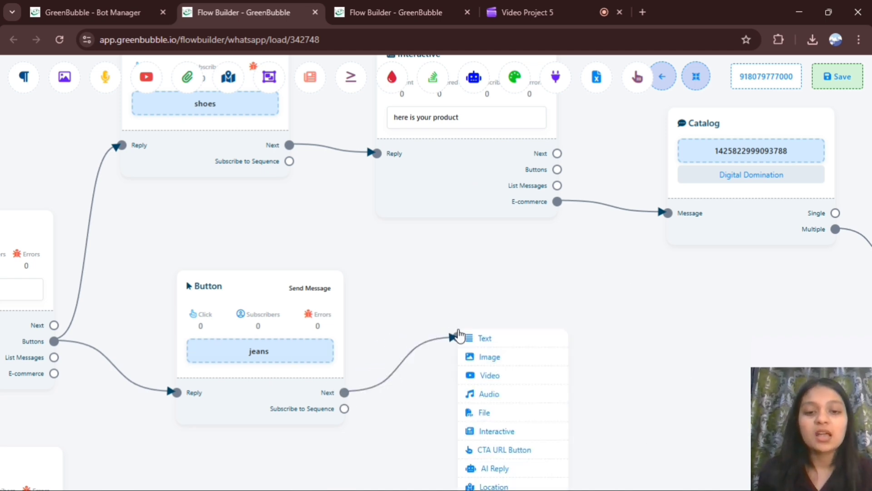
{"action": "left_click", "coordinate": [480, 344]}
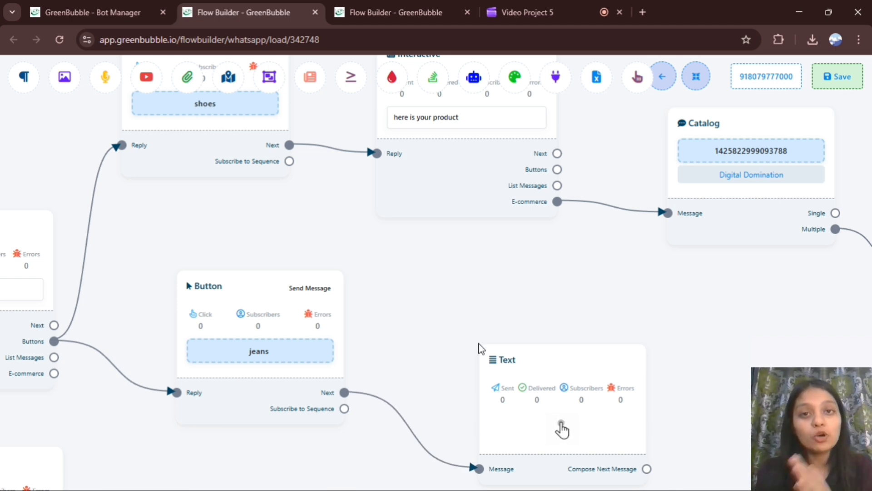
{"action": "left_click", "coordinate": [583, 409]}
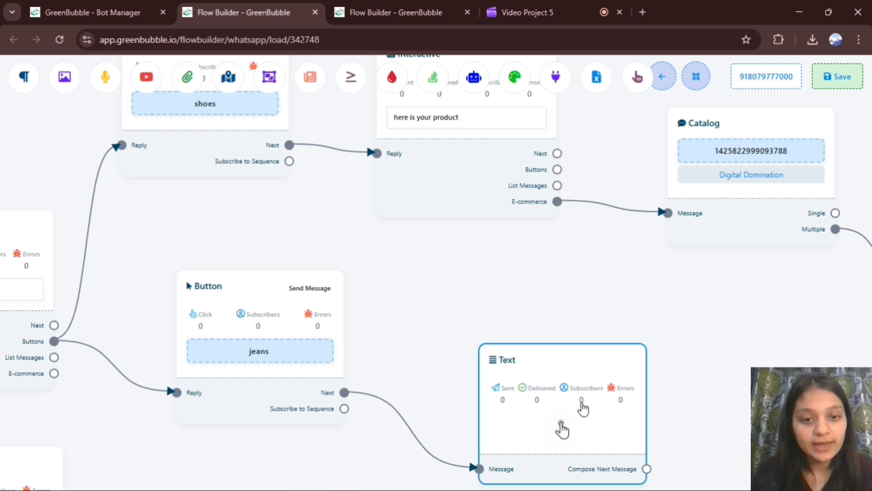
{"action": "double_click", "coordinate": [583, 409]}
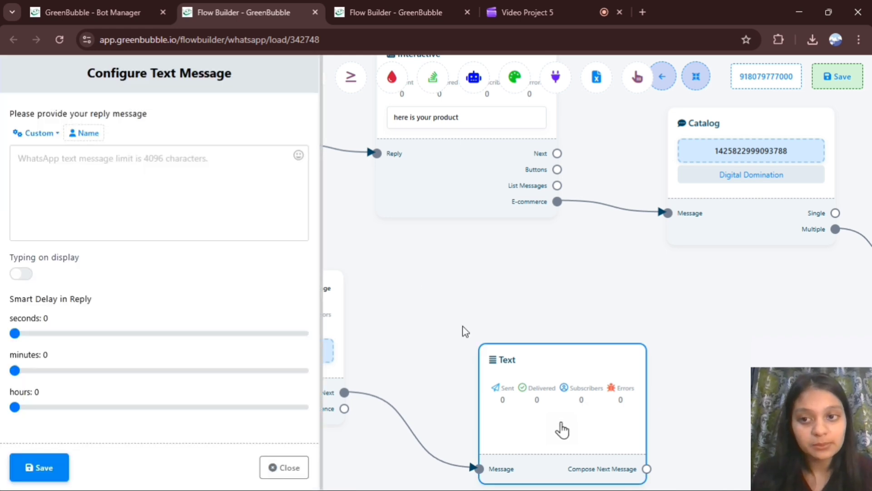
{"action": "left_click", "coordinate": [193, 183]}
{"action": "type", "text": "testing"}
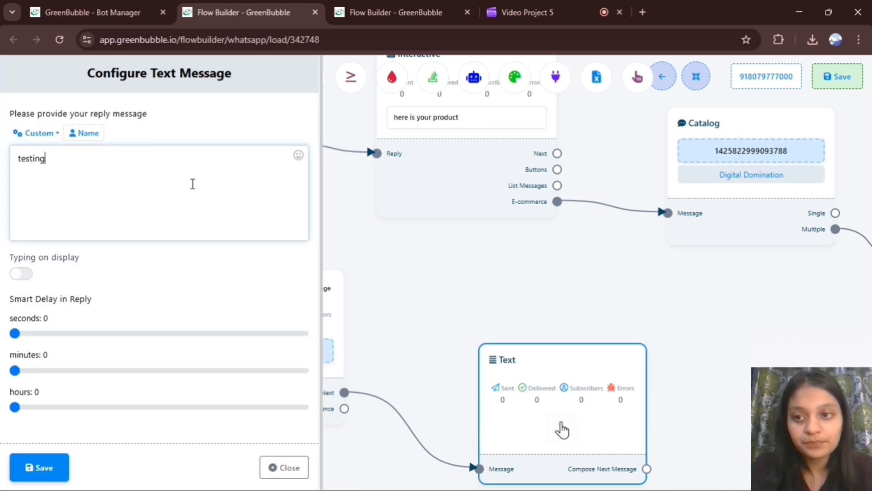
{"action": "type", "text": " catalog"}
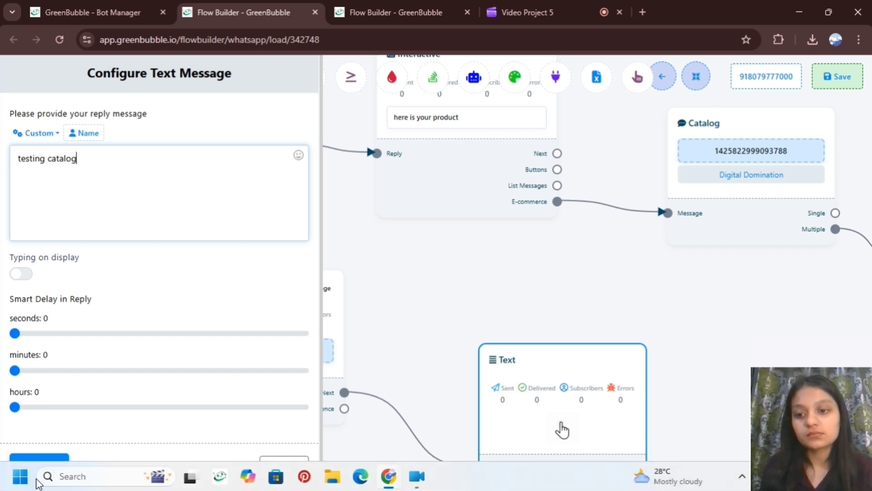
{"action": "left_click", "coordinate": [39, 467]}
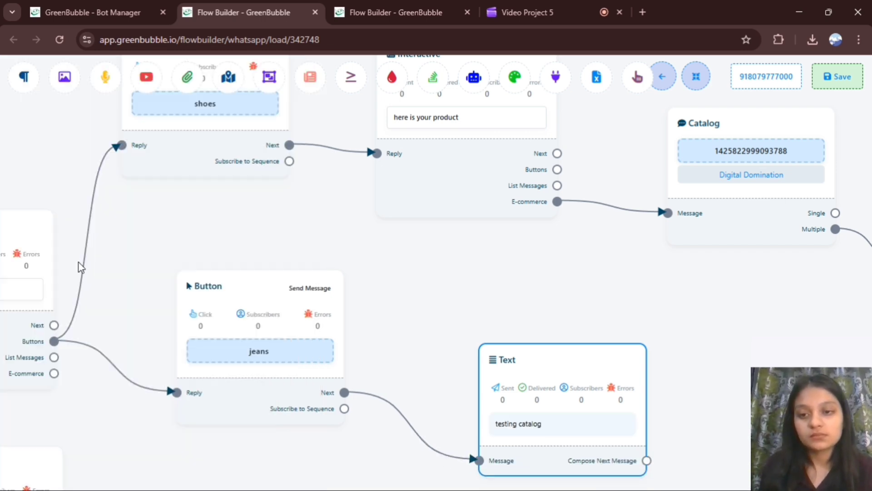
- Set the message of the empty Text node below the jeans branch to "thanks for visit"
{"action": "left_click_drag", "start_coordinate": [208, 247], "coordinate": [520, 267]}
{"action": "scroll", "coordinate": [574, 448], "scroll_direction": "down", "scroll_amount": 5}
{"action": "left_click", "coordinate": [574, 448]}
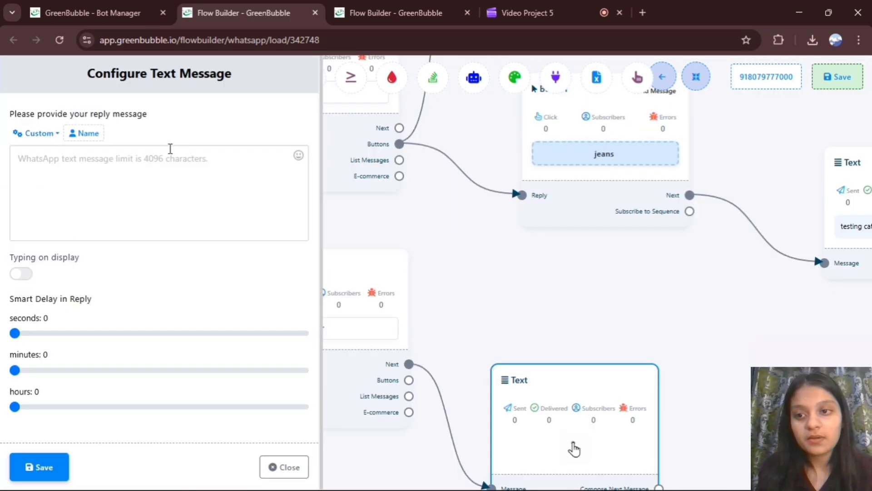
{"action": "left_click", "coordinate": [168, 153]}
{"action": "type", "text": "thank"}
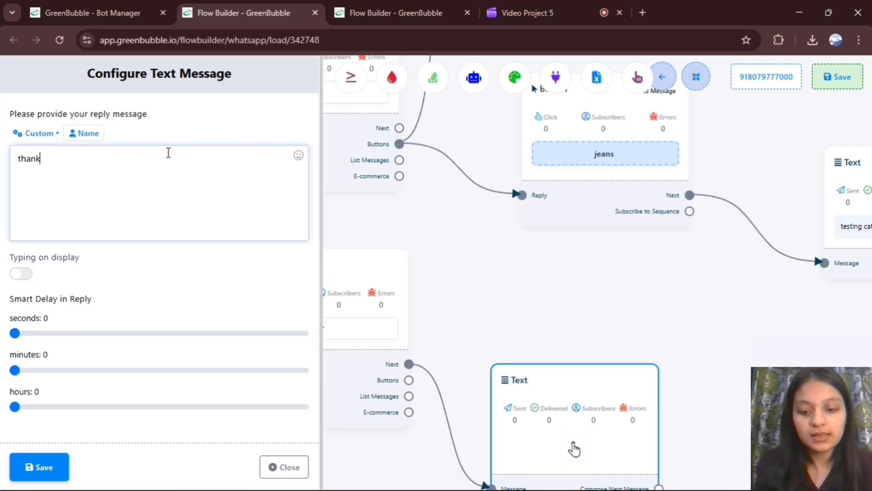
{"action": "type", "text": "s for visit"}
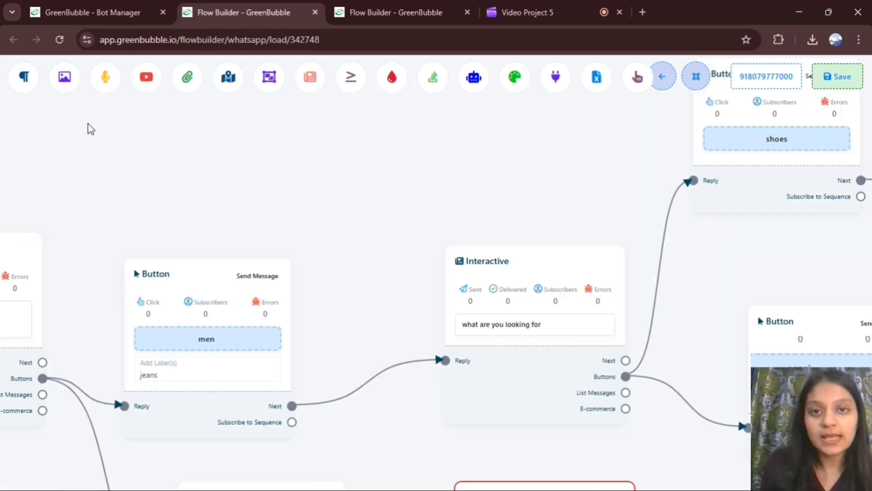
- Review the bot flow from the Start Bot Flow node through the men and shoes branch to the catalog products
{"action": "left_click_drag", "start_coordinate": [88, 129], "coordinate": [870, 156]}
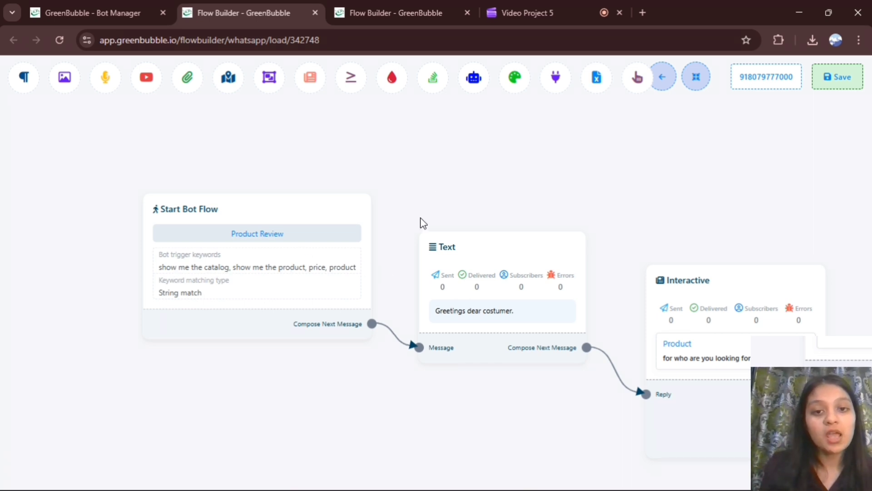
{"action": "left_click_drag", "start_coordinate": [451, 164], "coordinate": [230, 169]}
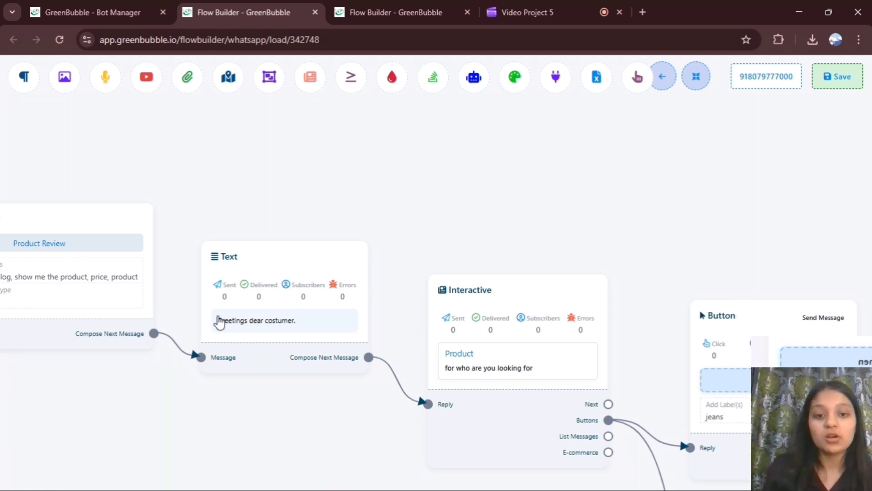
{"action": "left_click_drag", "start_coordinate": [407, 220], "coordinate": [363, 195]}
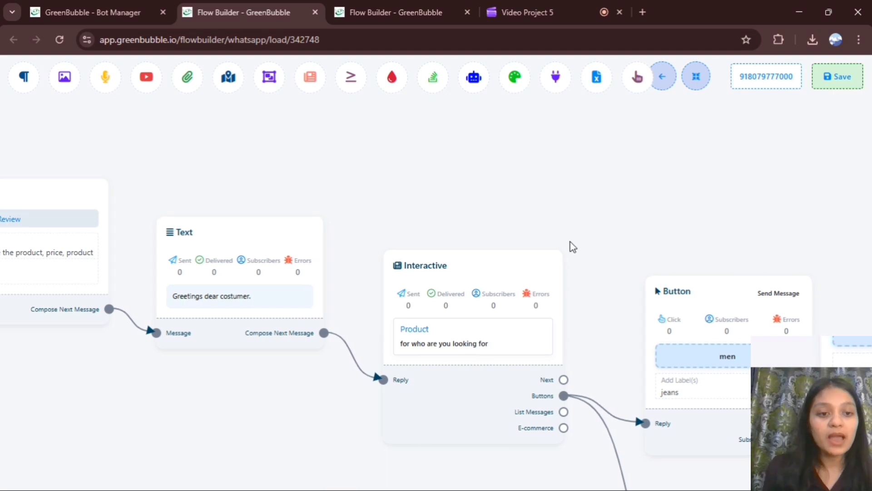
{"action": "left_click_drag", "start_coordinate": [571, 246], "coordinate": [3, 200]}
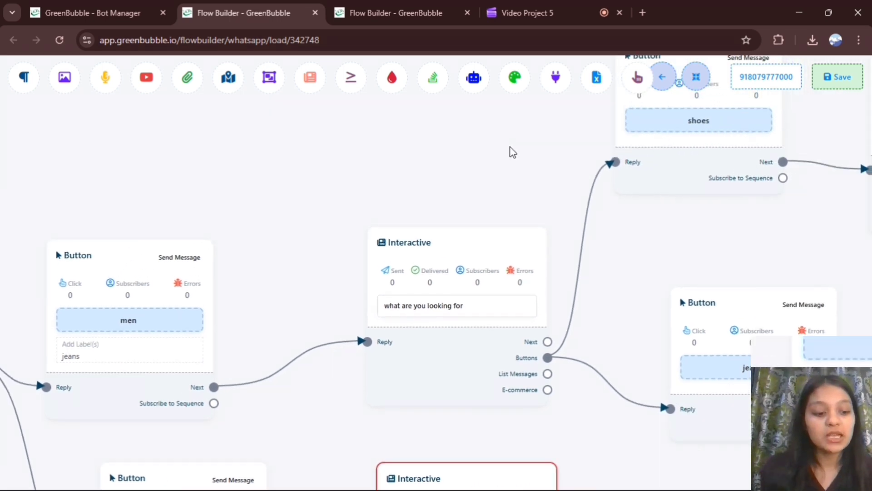
{"action": "left_click_drag", "start_coordinate": [513, 152], "coordinate": [68, 225]}
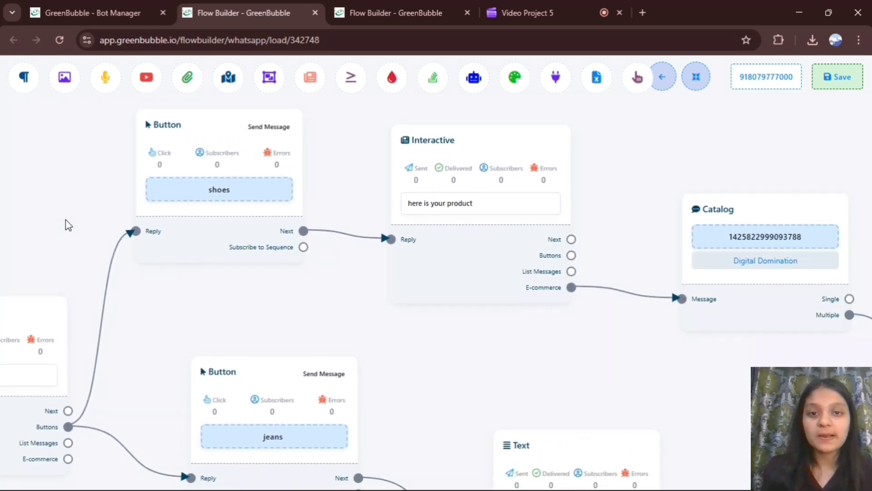
{"action": "left_click_drag", "start_coordinate": [57, 225], "coordinate": [5, 212]}
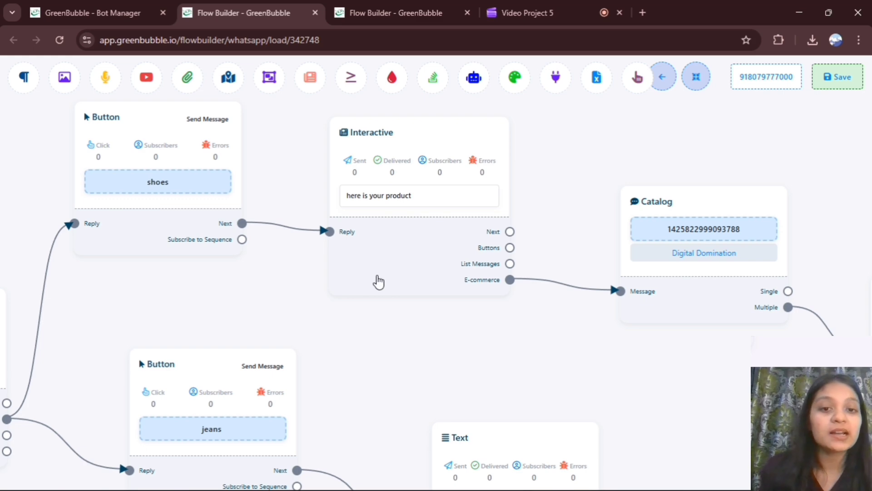
{"action": "left_click_drag", "start_coordinate": [597, 245], "coordinate": [2, 178]}
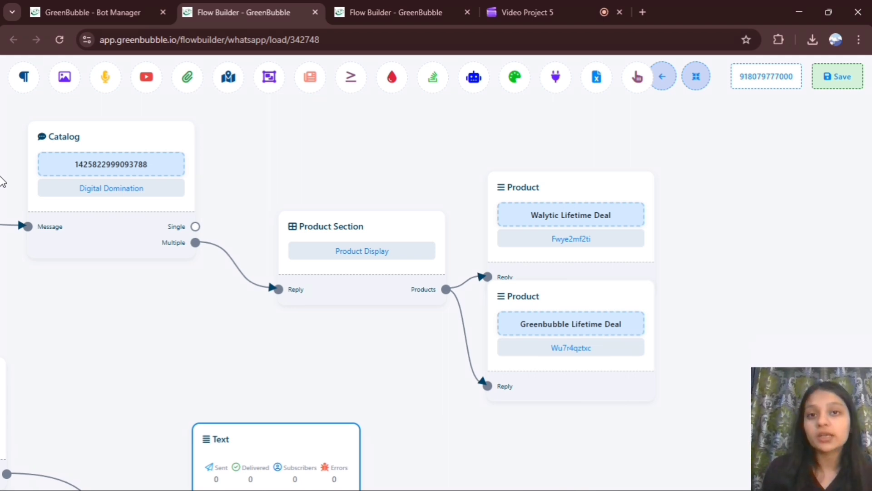
- Open the WhatsApp eCommerce catalog manager and examine the coupon options of the Digital Domination catalog
{"action": "left_click", "coordinate": [92, 5]}
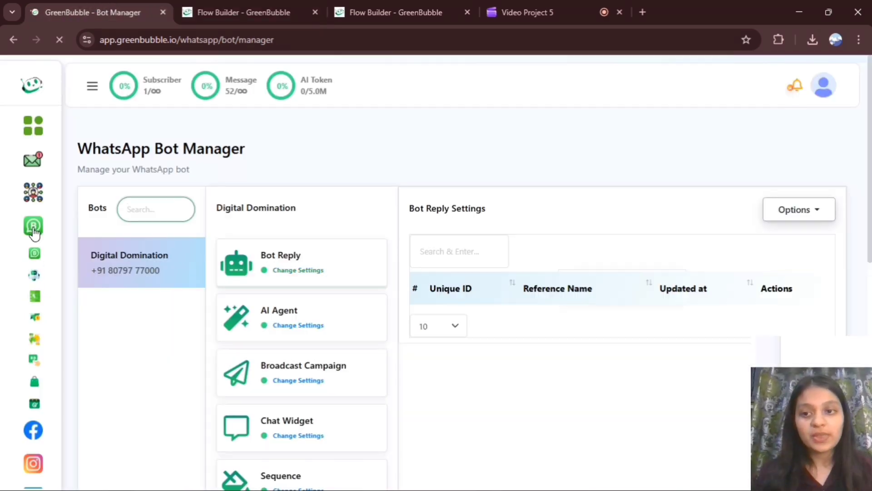
{"action": "left_click", "coordinate": [34, 381]}
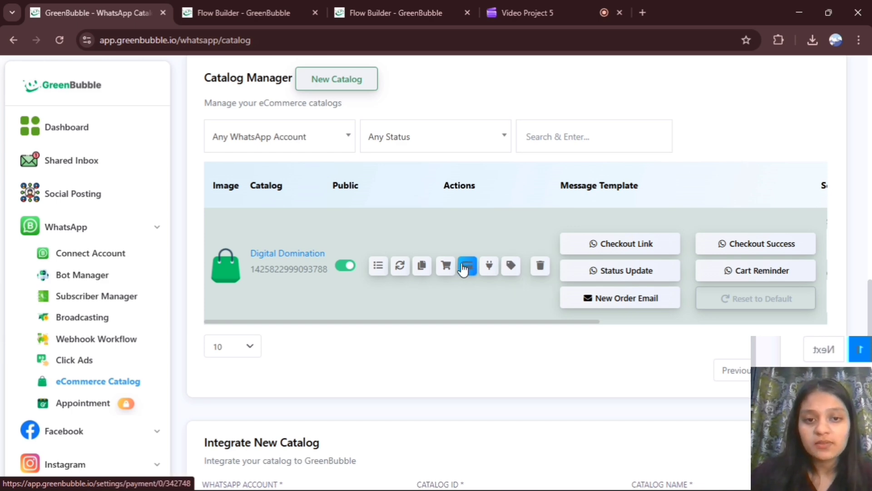
{"action": "left_click", "coordinate": [512, 267]}
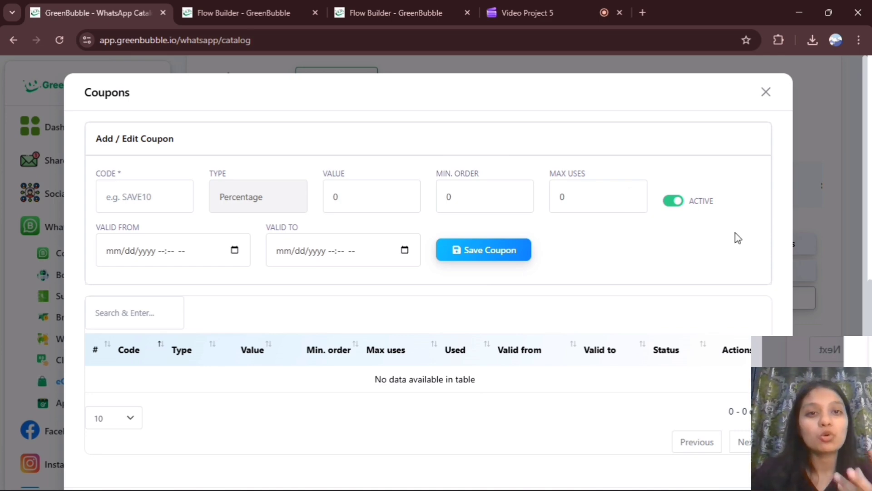
{"action": "left_click", "coordinate": [766, 92]}
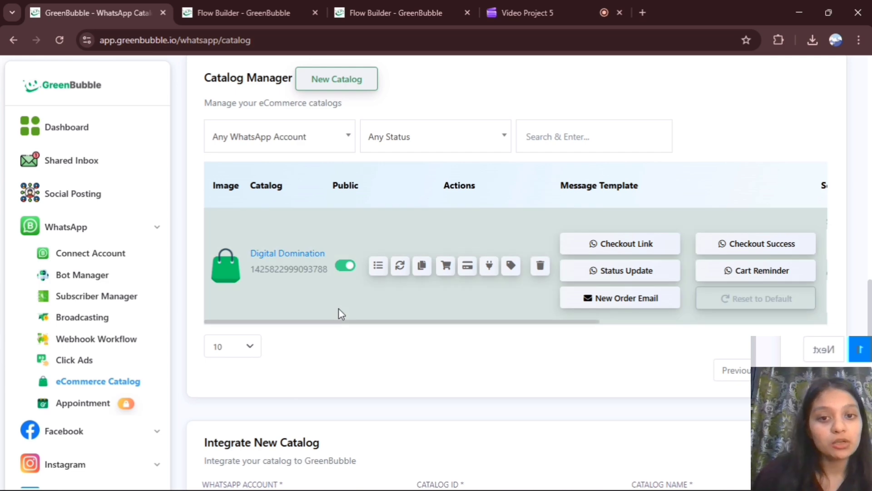
- Examine the Digital Domination catalog's cart settings for tax, shipping, invoice and minimum order, and leave them unchanged
{"action": "left_click", "coordinate": [442, 268]}
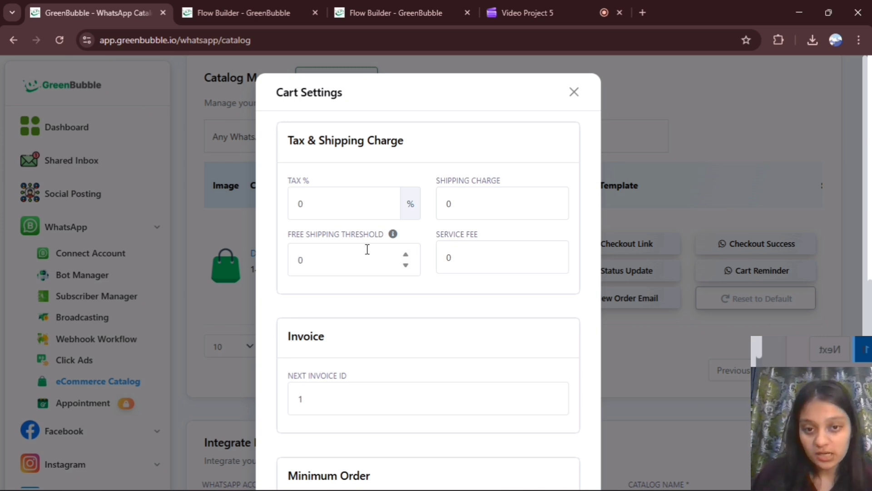
{"action": "scroll", "coordinate": [868, 228], "scroll_direction": "down", "scroll_amount": 4}
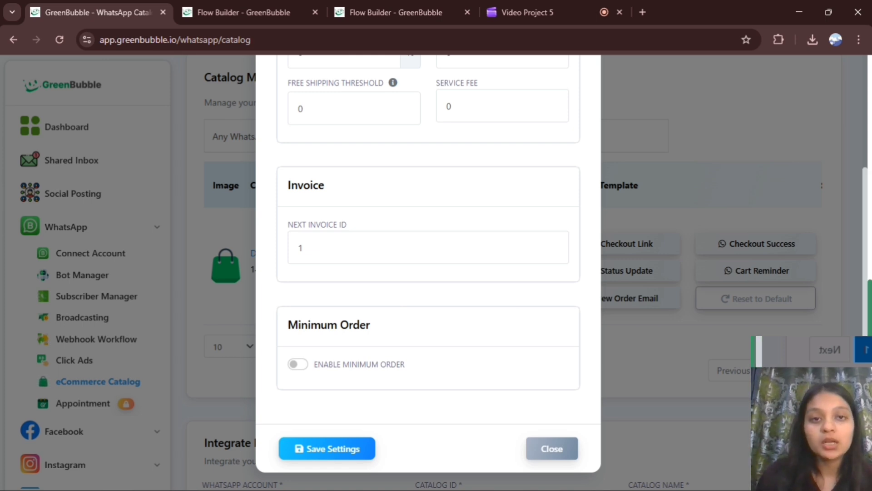
{"action": "key", "text": "Escape"}
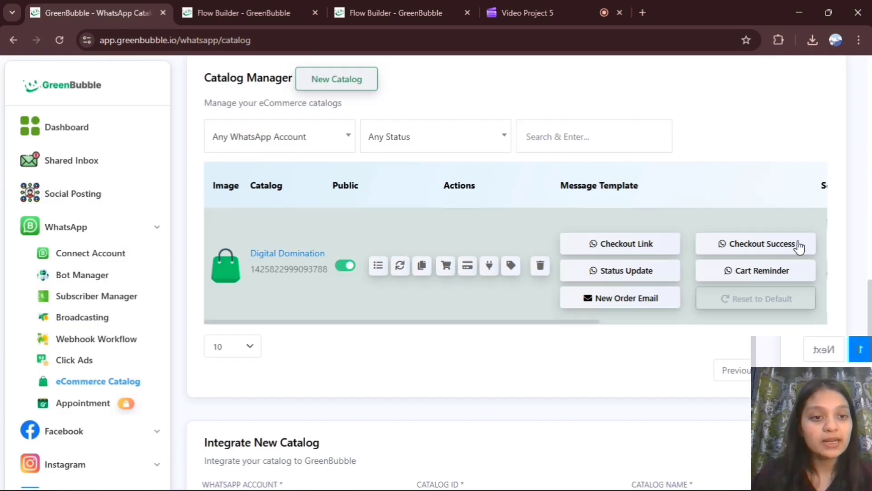
- Examine the text message in the Cart Reminder template's flow, close it, and return to the catalog manager
{"action": "left_click", "coordinate": [778, 270]}
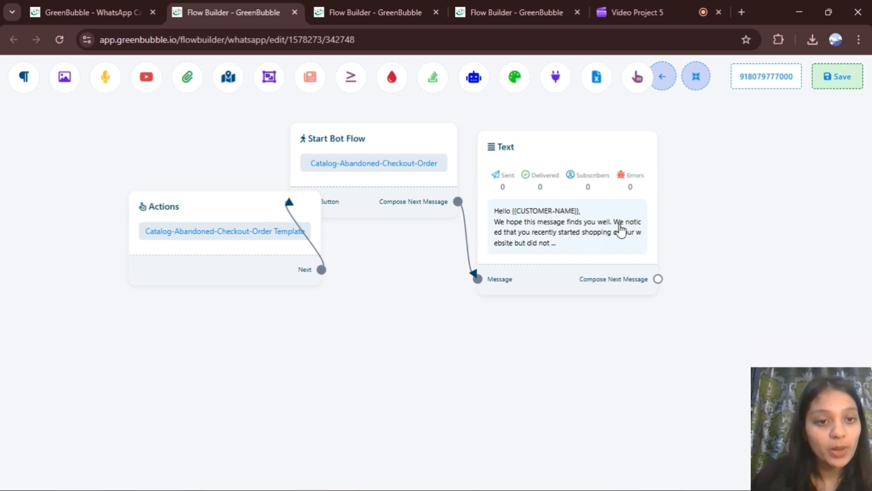
{"action": "left_click", "coordinate": [596, 241]}
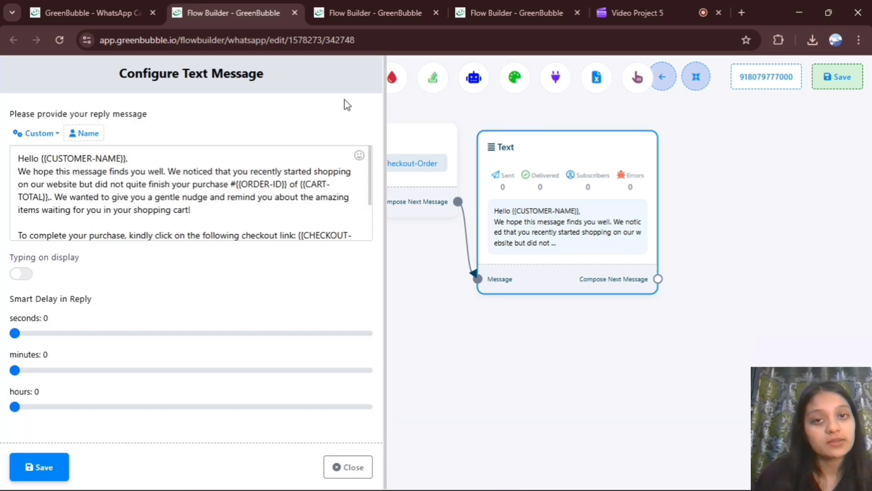
{"action": "left_click", "coordinate": [294, 13]}
{"action": "left_click", "coordinate": [483, 122]}
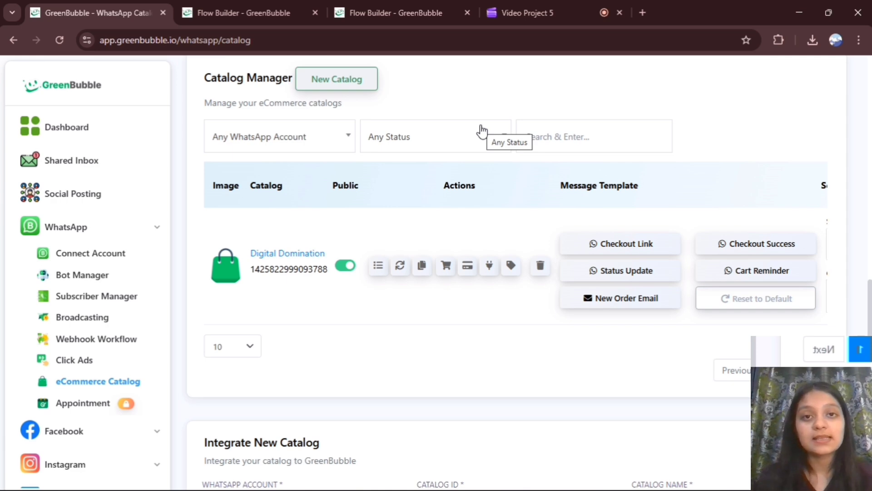
{"action": "scroll", "coordinate": [482, 131], "scroll_direction": "down", "scroll_amount": 4}
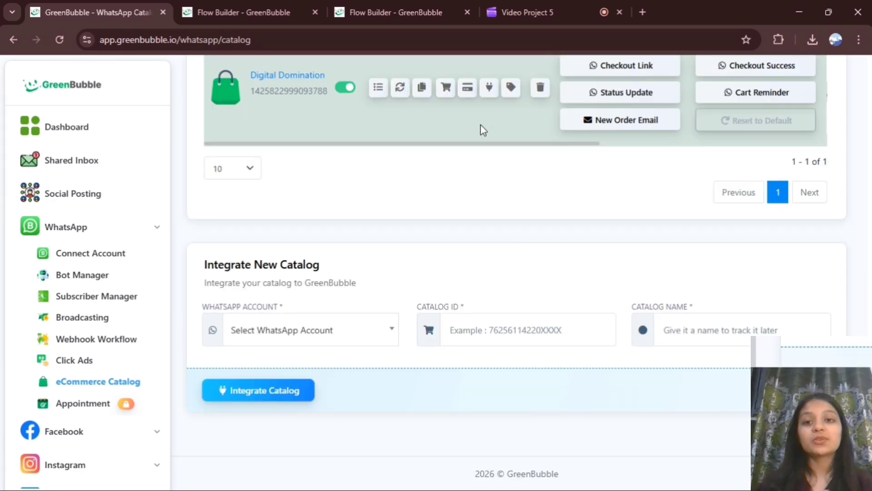